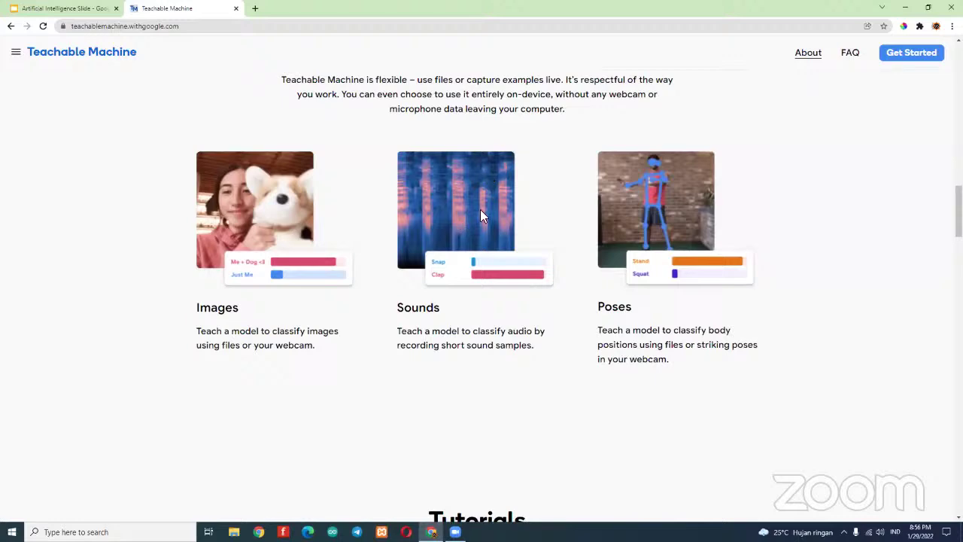
- Look through the Teachable Machine home page, then start a new image project with the standard image model
scroll(700, 202, down, 8)
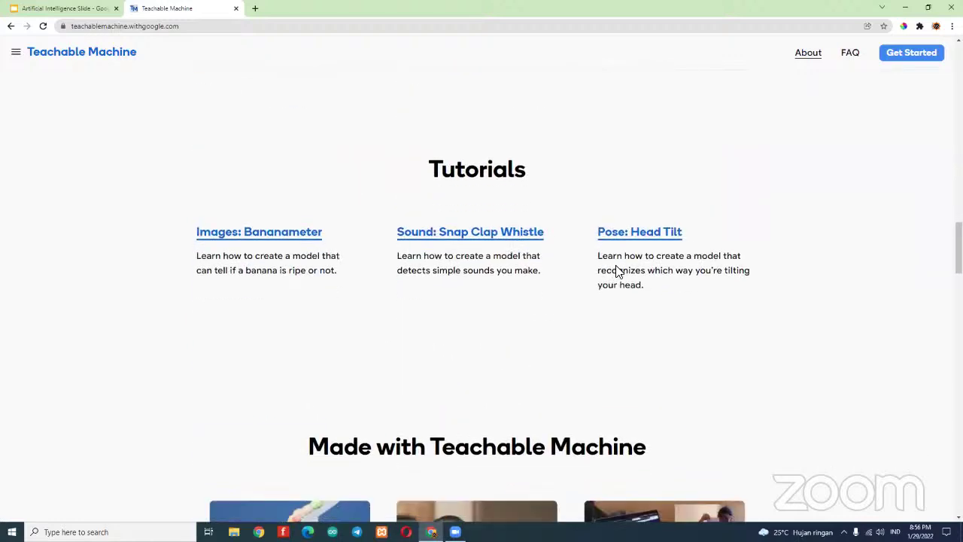
scroll(612, 274, down, 12)
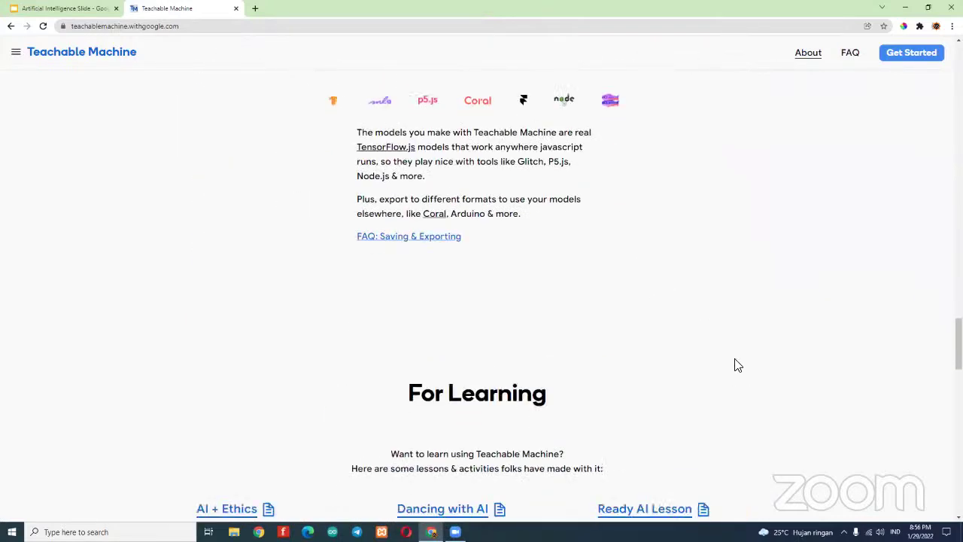
scroll(608, 274, down, 10)
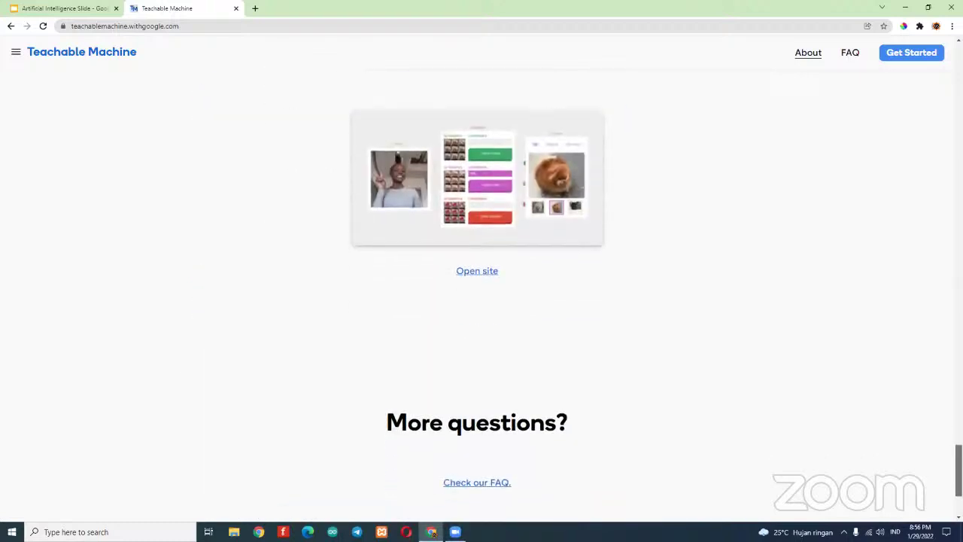
key(Home)
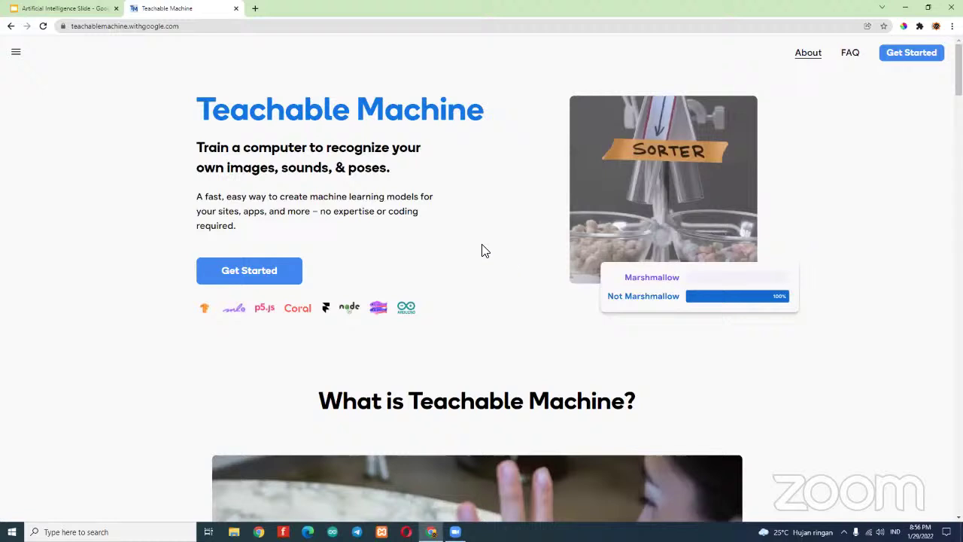
click(275, 282)
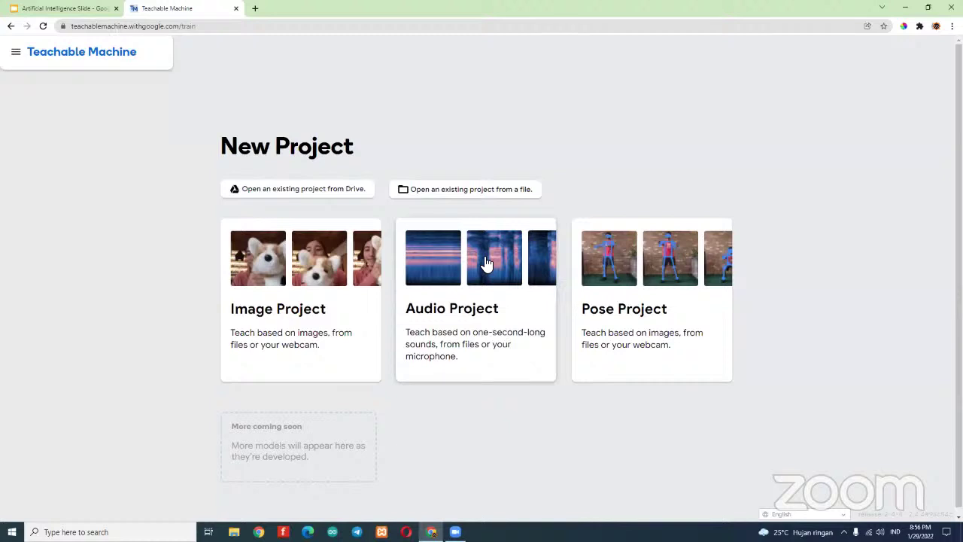
click(270, 274)
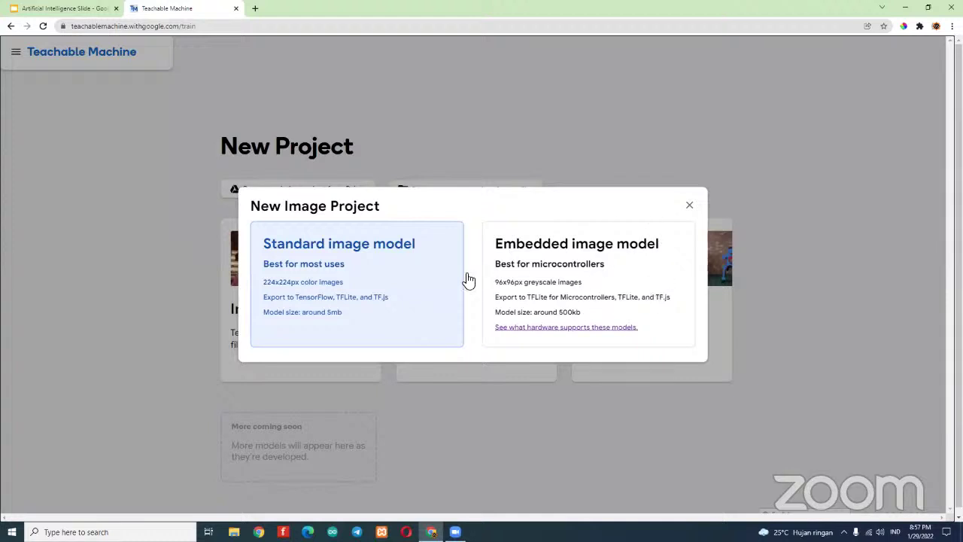
click(374, 273)
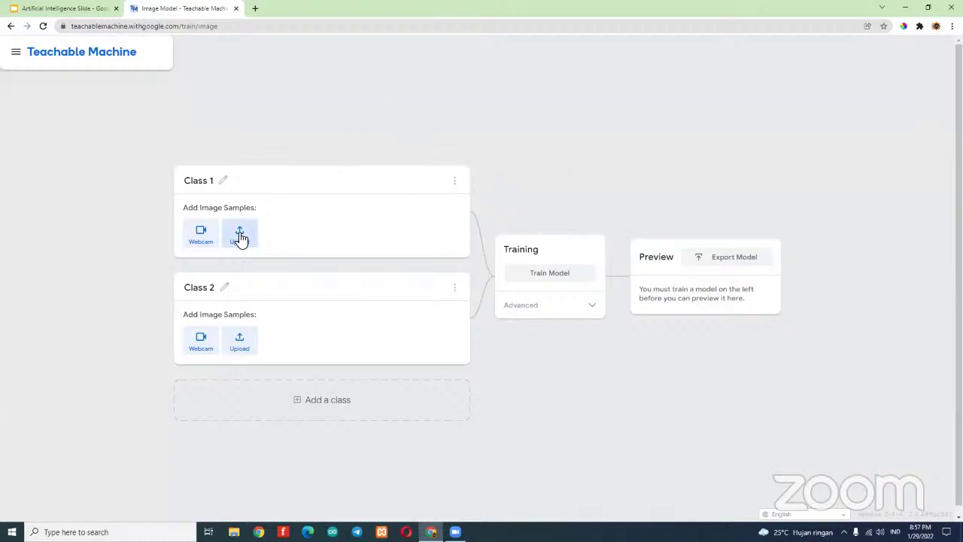
- Rename Class 1 as "background" and record about 70 webcam image samples for it
click(204, 239)
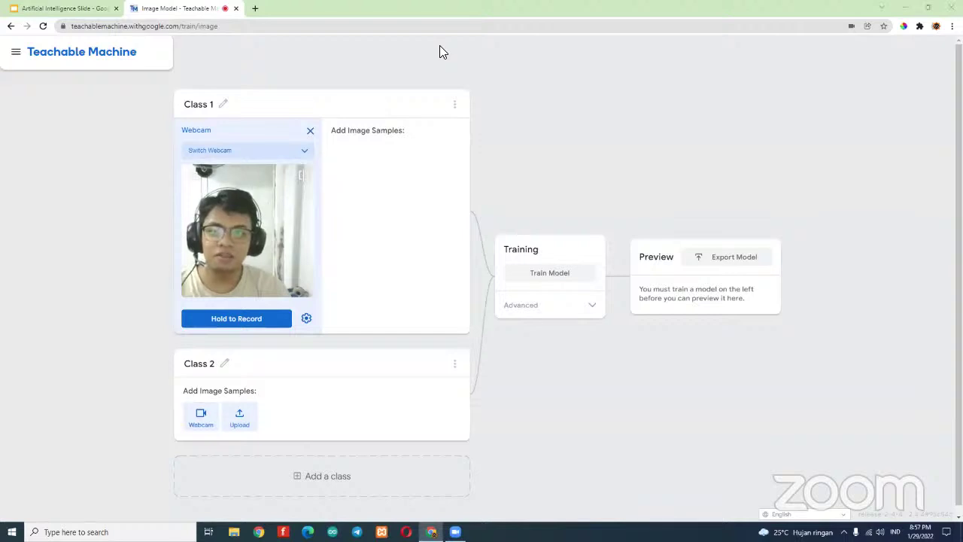
click(221, 106)
text(backhround)
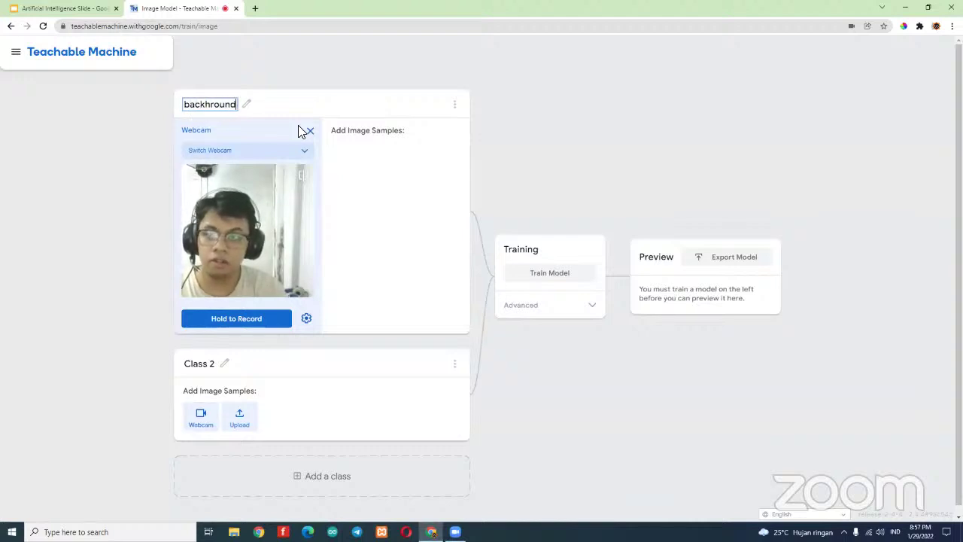
key(BackSpace)
key(BackSpace)
key(BackSpace)
key(BackSpace)
key(BackSpace)
key(BackSpace)
text(ground)
key(Return)
drag(256, 322, 256, 322)
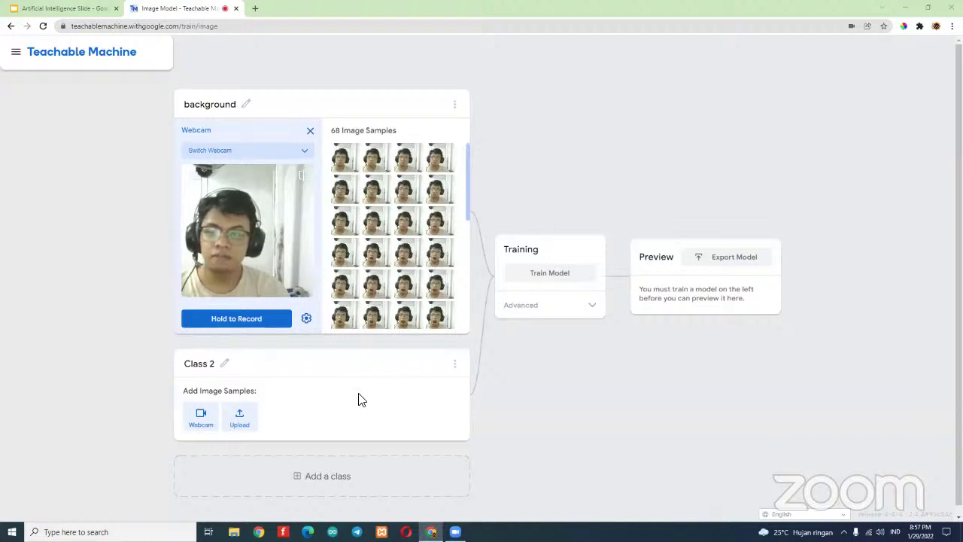
- Rename Class 2 as "botol minuman" and record about 60 webcam image samples of a drink bottle for it
click(213, 366)
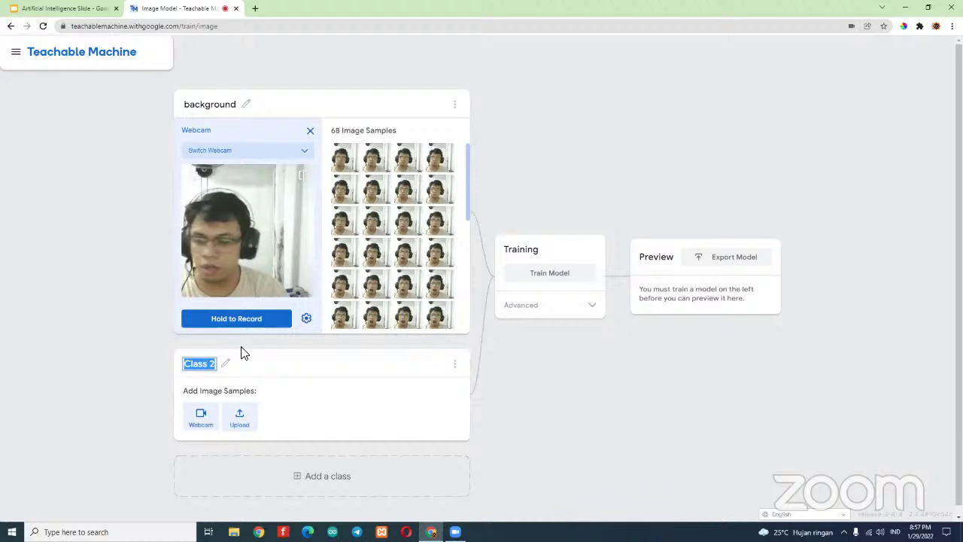
key(BackSpace)
text(botol minuman)
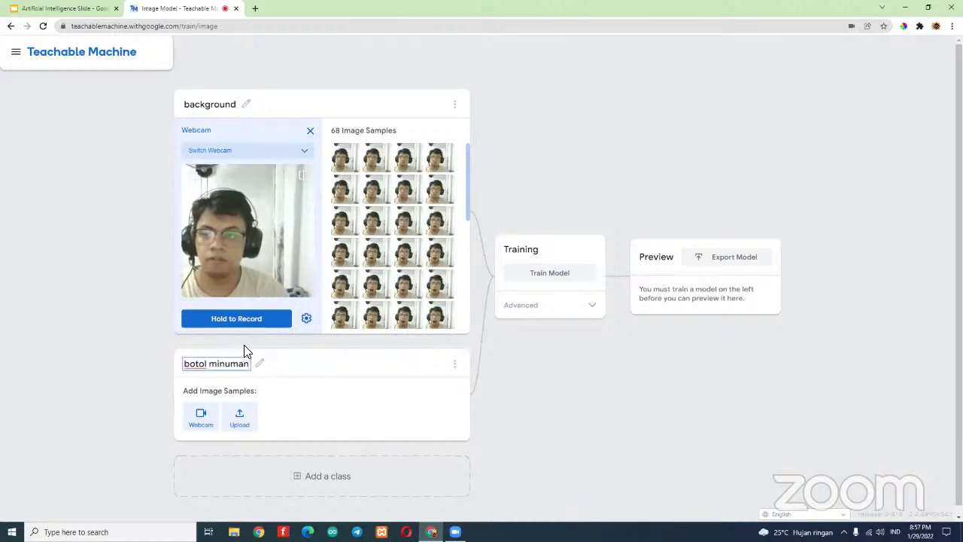
click(622, 141)
click(201, 416)
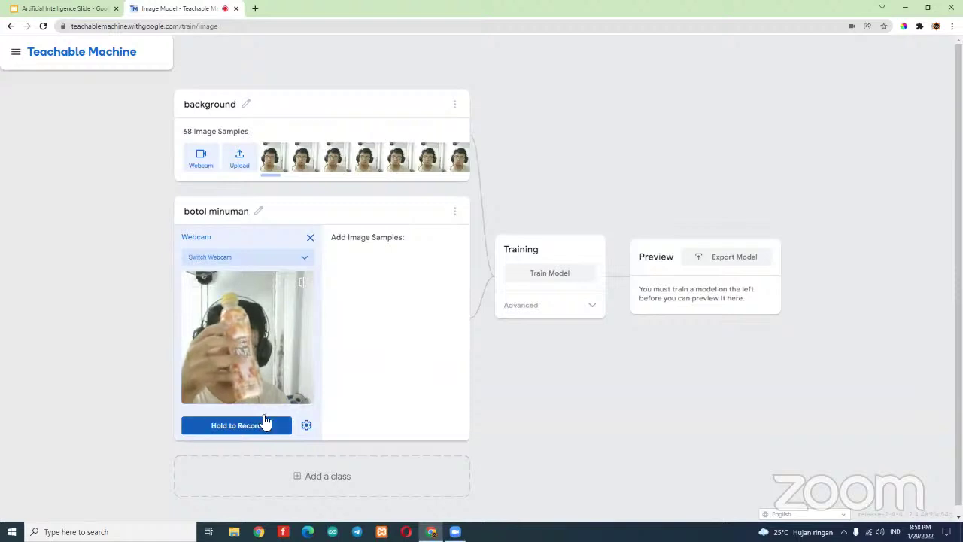
drag(260, 430, 260, 430)
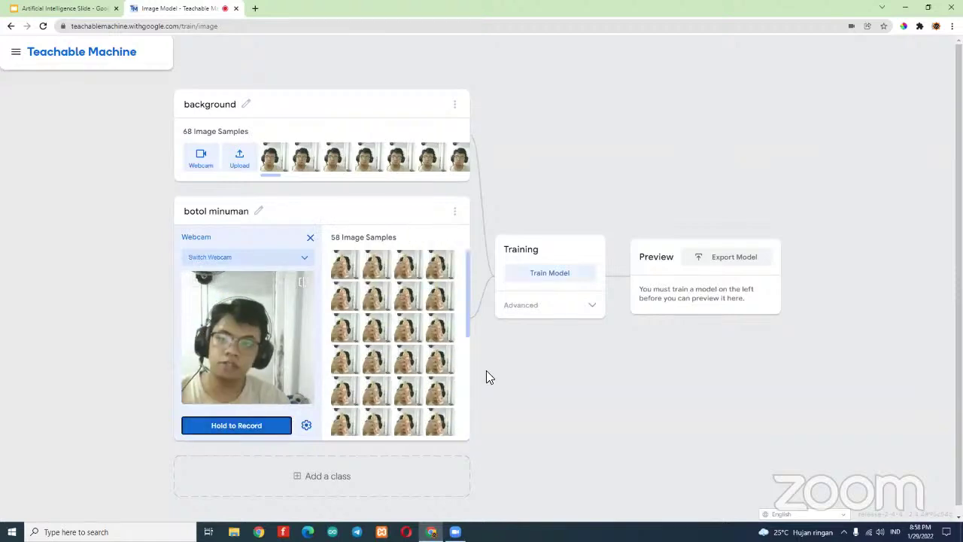
- Add a third class named "Handphone" and record about 80 webcam image samples of a phone for it
scroll(399, 315, down, 1)
click(340, 474)
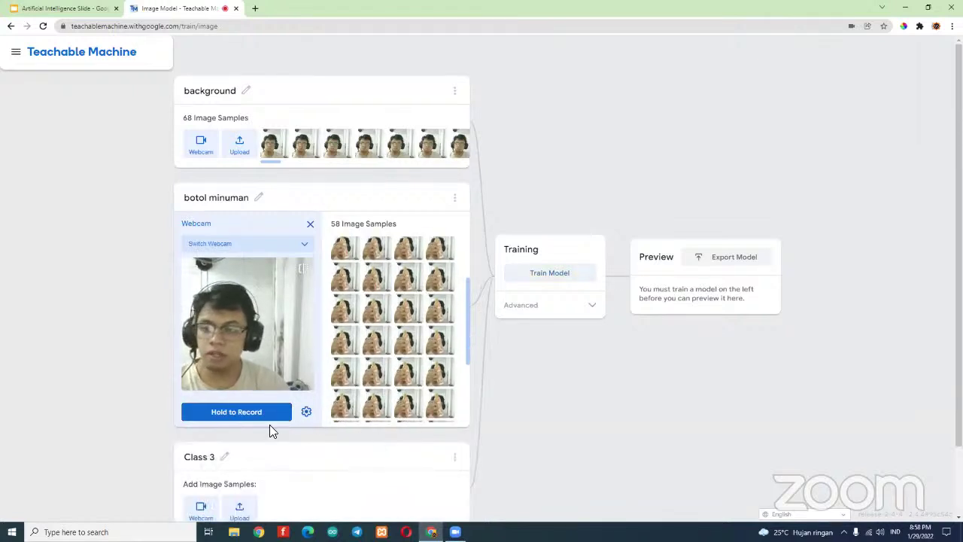
scroll(271, 429, down, 1)
click(217, 407)
text(Han)
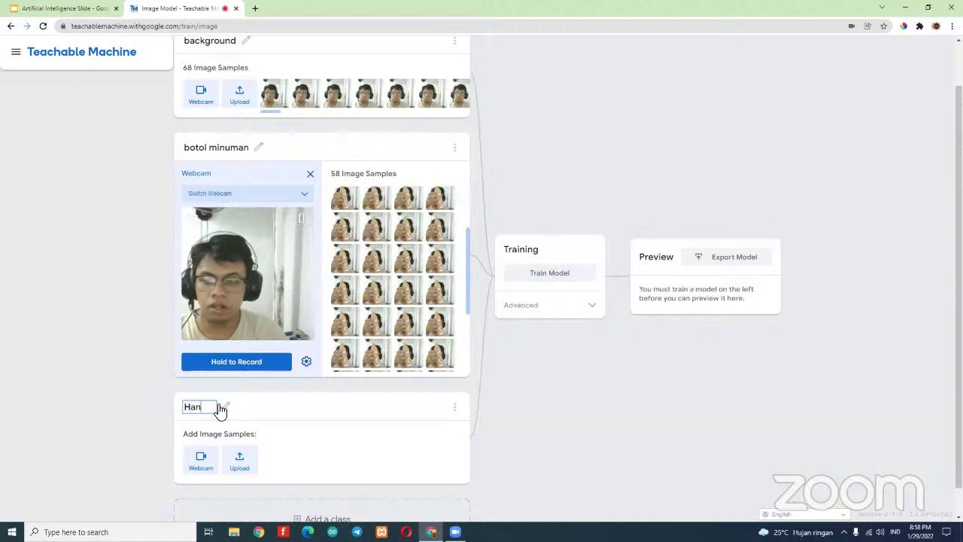
text(dphone)
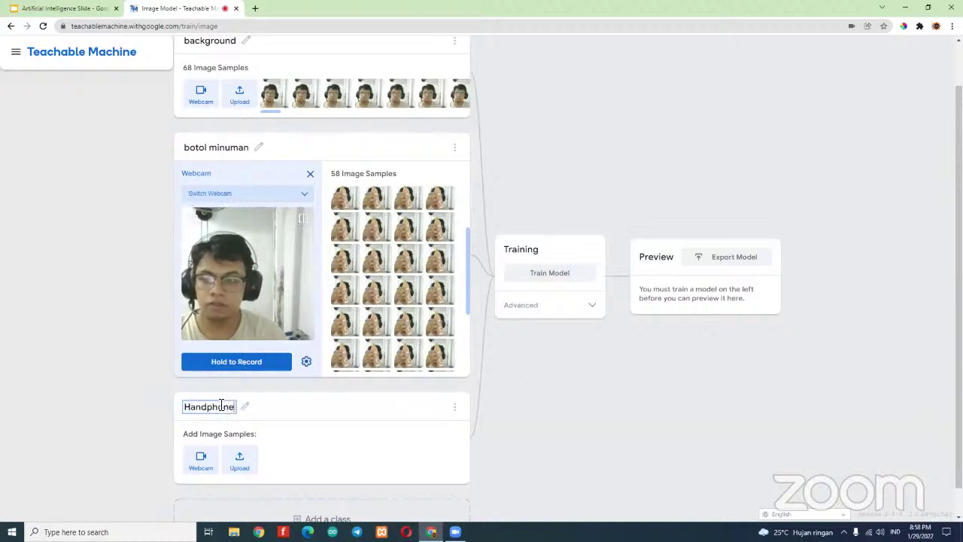
click(207, 467)
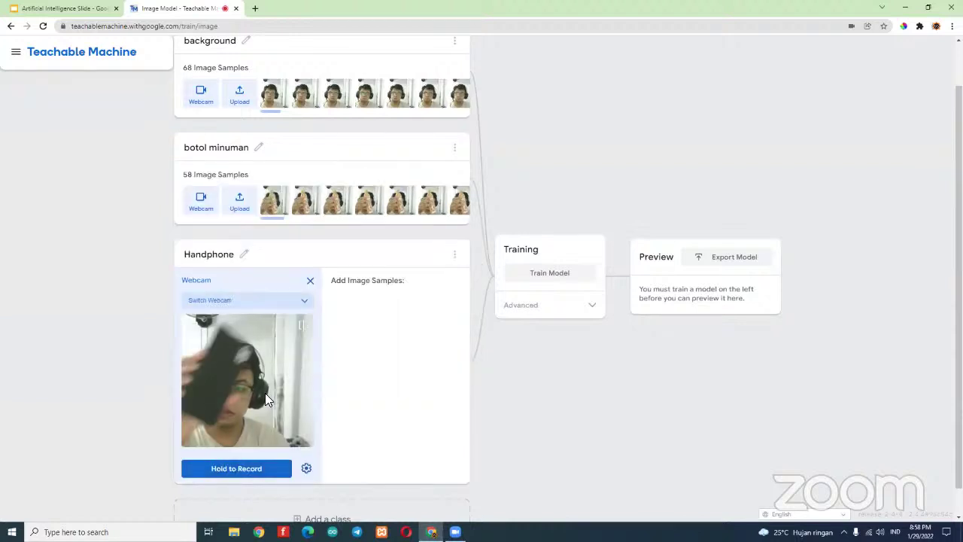
drag(254, 468, 253, 469)
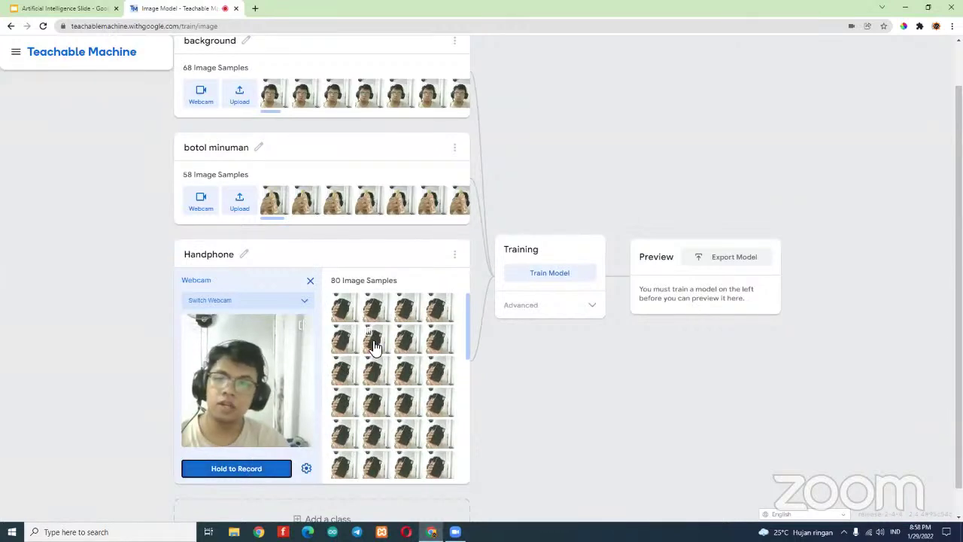
- Train the image model on the three classes and dismiss the notice about switching tabs
scroll(589, 202, up, 2)
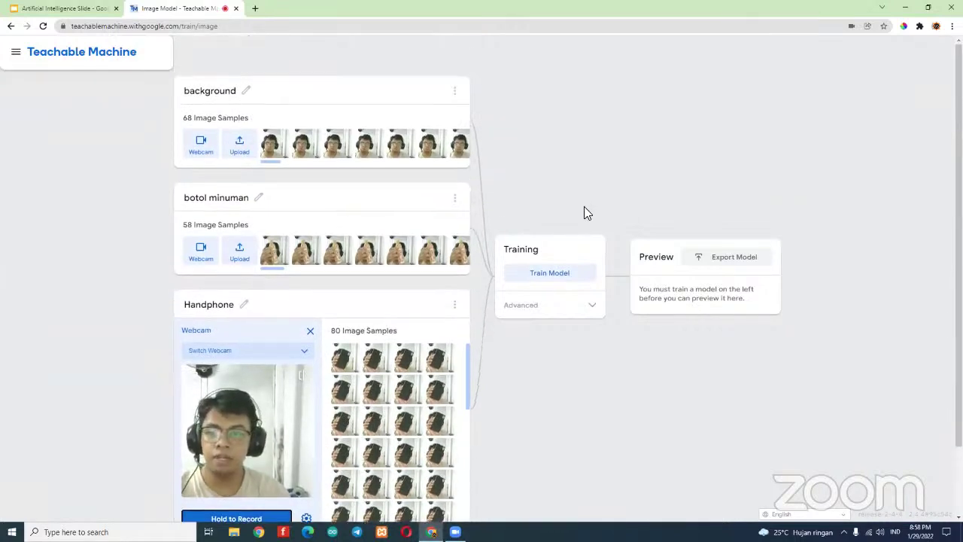
click(564, 275)
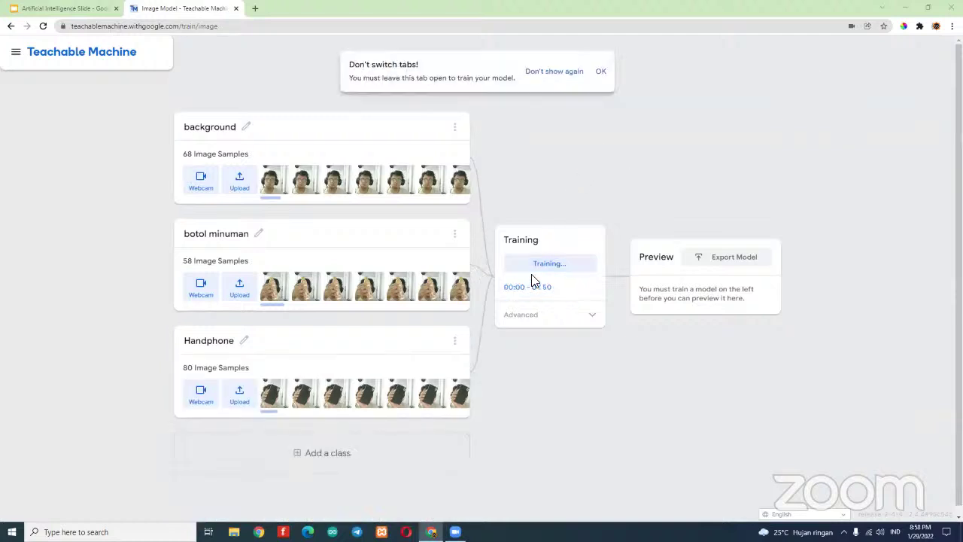
click(605, 71)
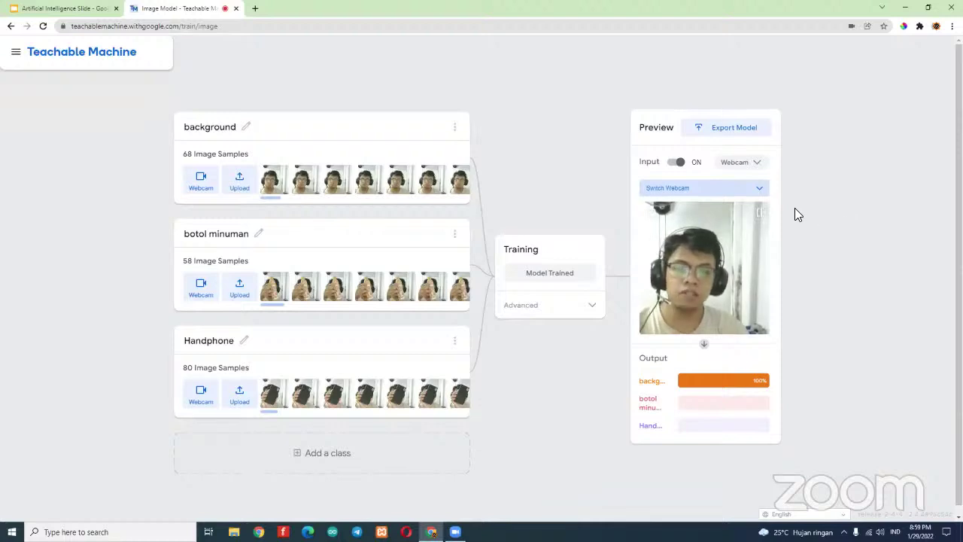
- Open the model export options and examine the Tensorflow.js code snippets for Javascript and p5.js
click(724, 131)
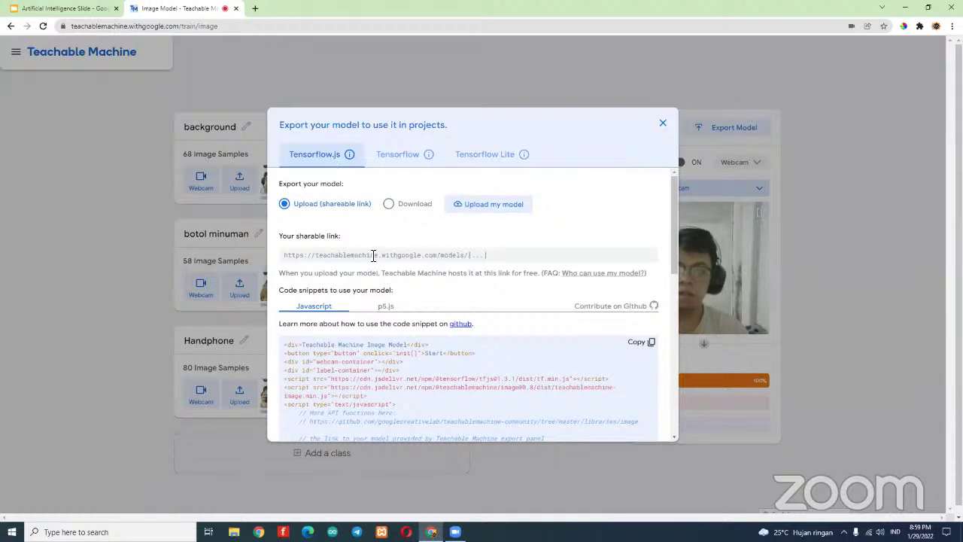
scroll(383, 276, down, 3)
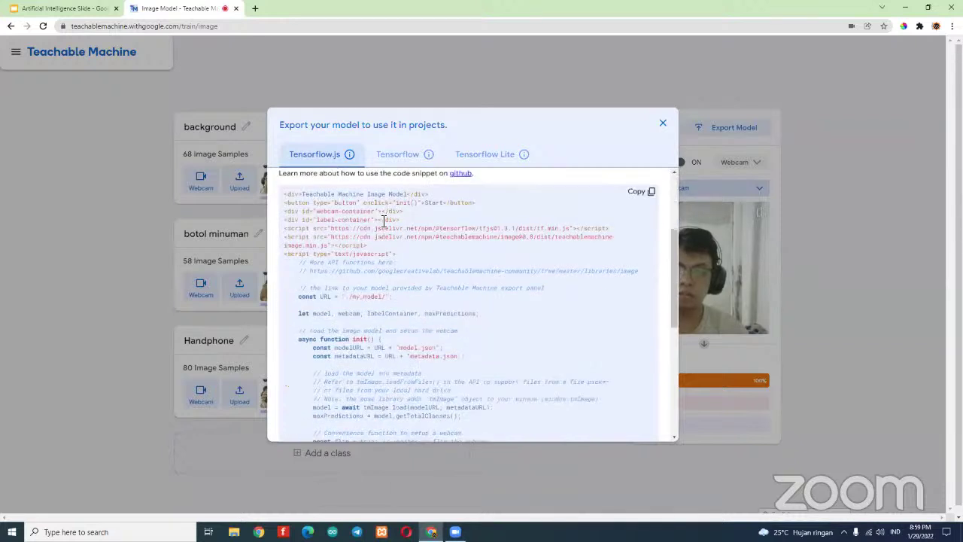
scroll(383, 221, up, 2)
click(386, 257)
scroll(406, 244, down, 5)
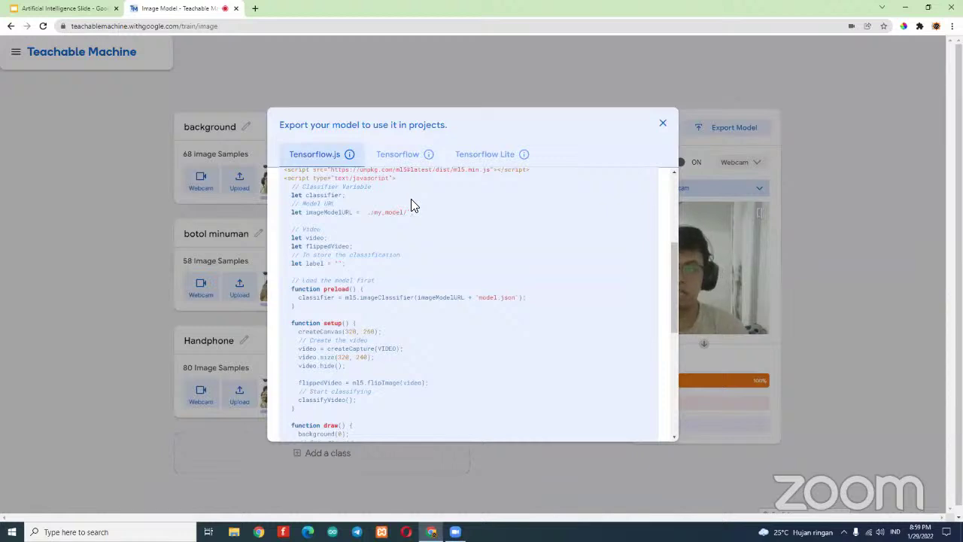
scroll(410, 197, down, 2)
- Examine the Keras code snippet in the Tensorflow export options
click(404, 156)
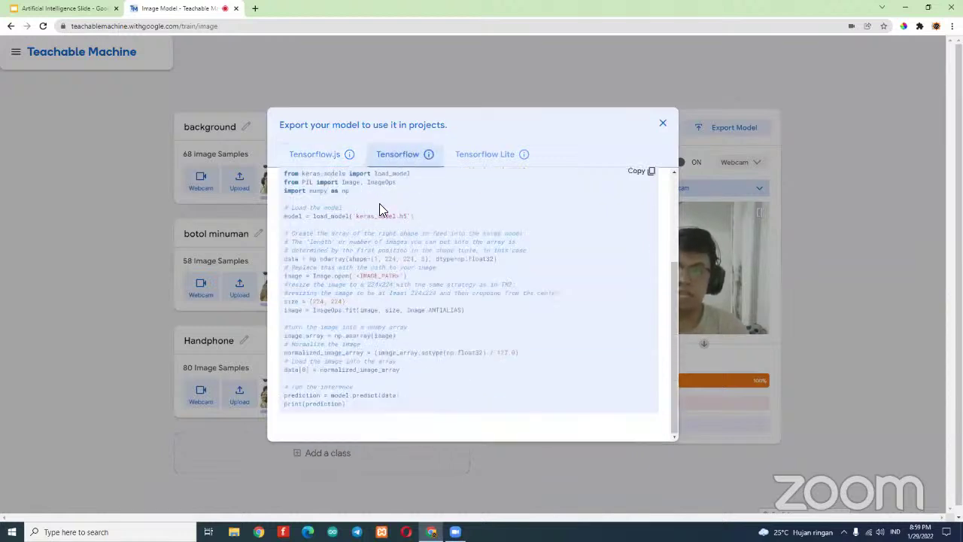
scroll(380, 207, up, 3)
scroll(283, 281, down, 2)
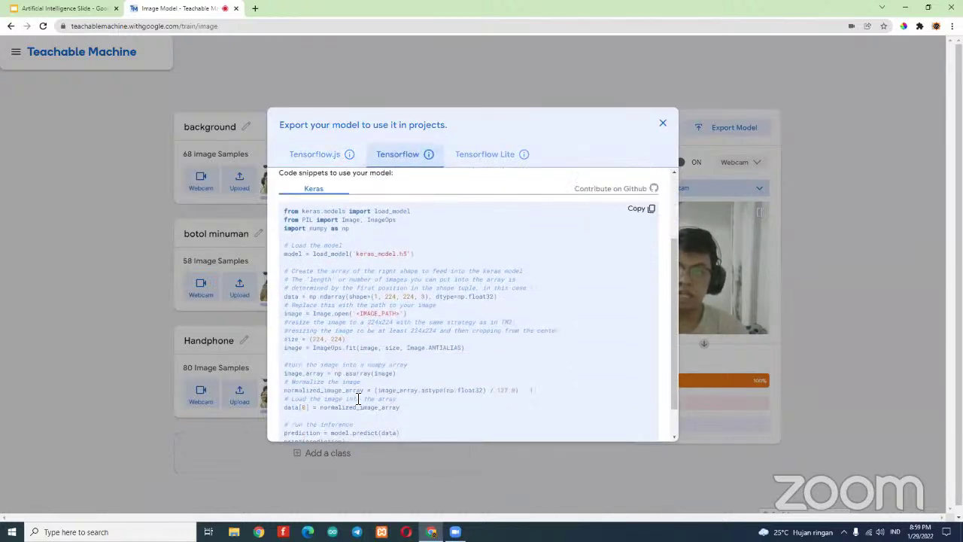
scroll(421, 241, down, 1)
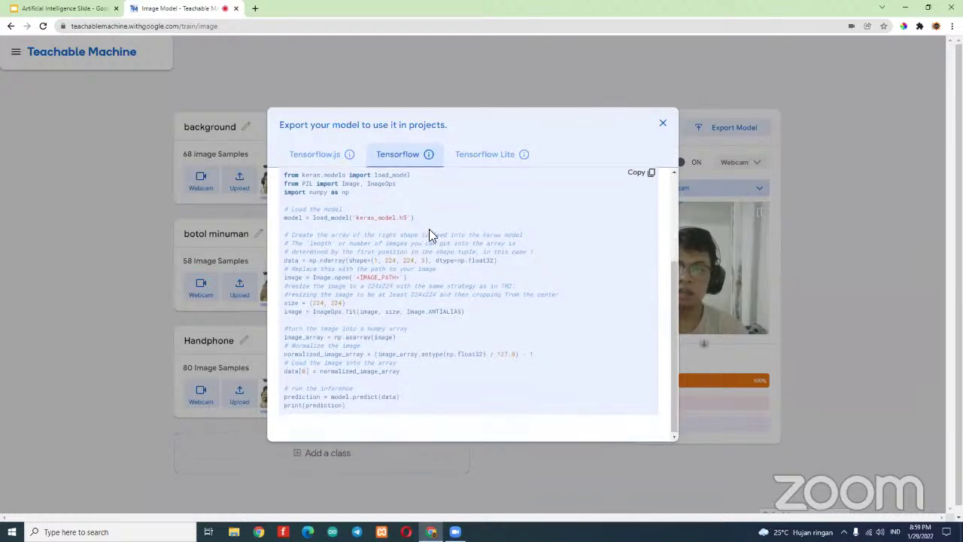
- Examine the Tensorflow Lite export options, including the model conversion types and the Android instructions
click(487, 159)
scroll(464, 223, up, 3)
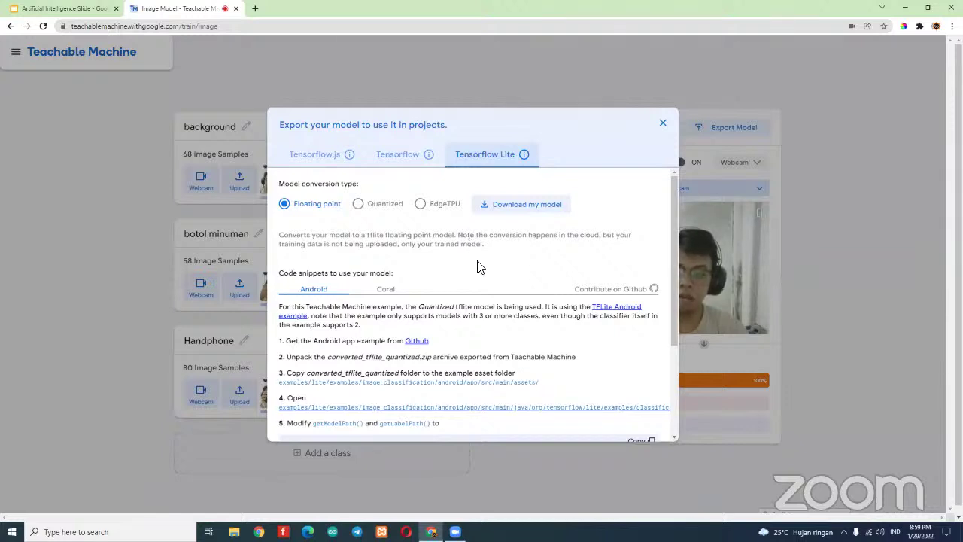
scroll(460, 281, down, 4)
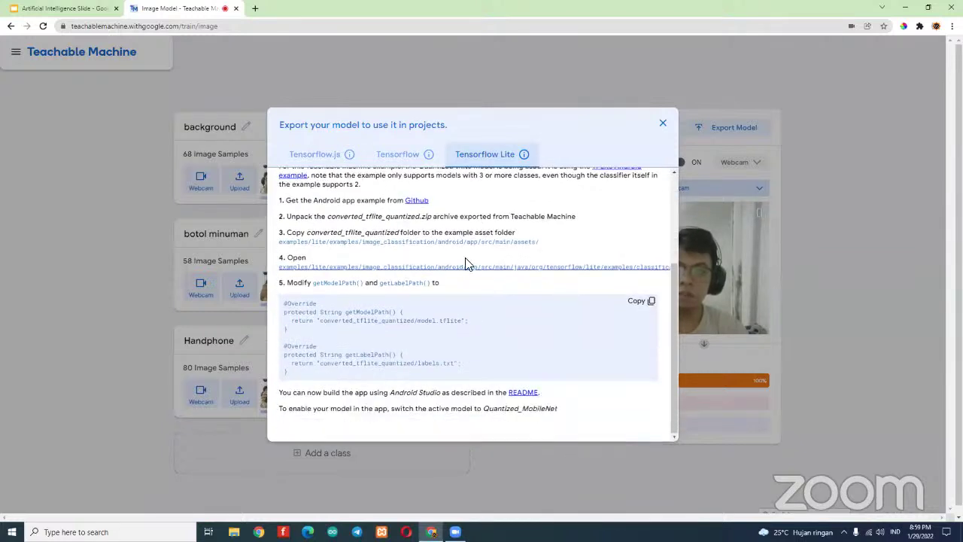
scroll(472, 245, up, 4)
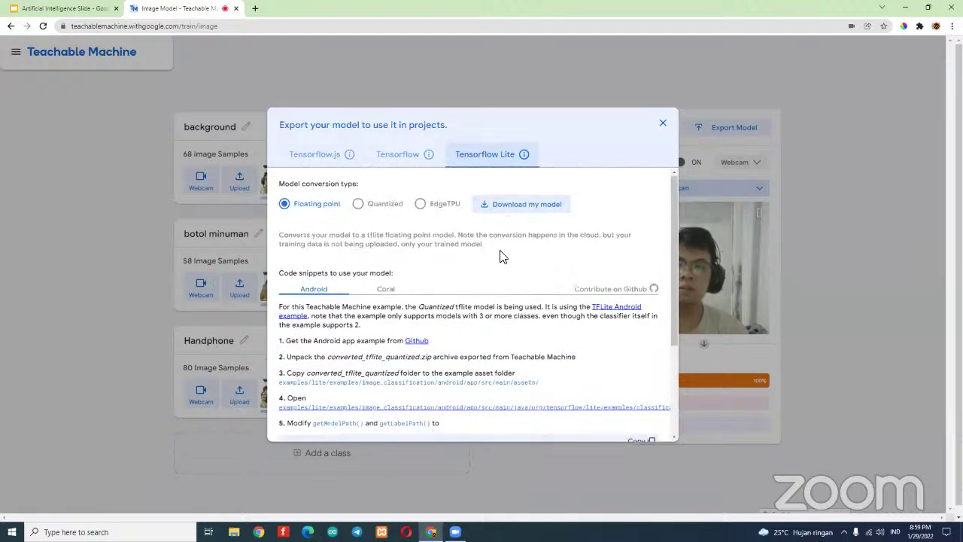
scroll(481, 286, down, 4)
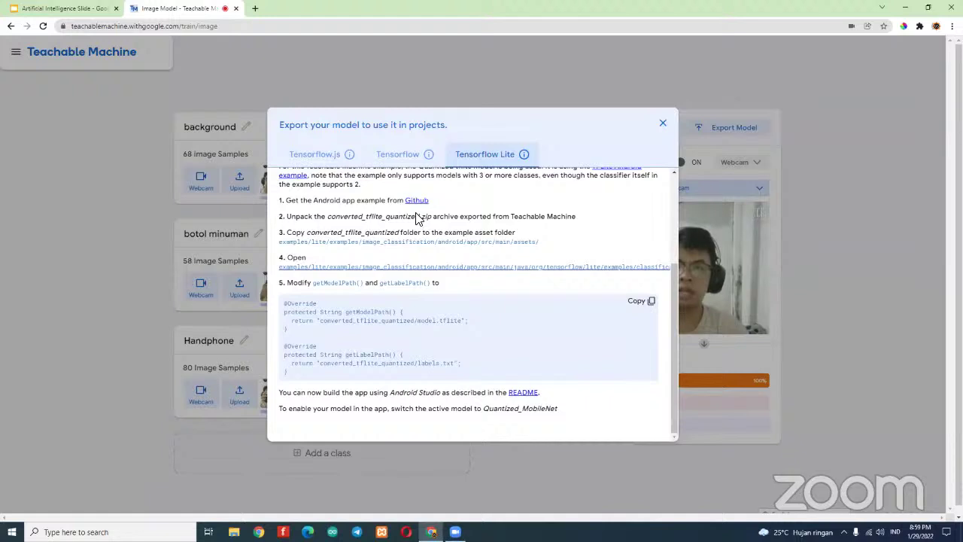
- Revisit the Tensorflow.js export options and return to the Tensorflow ones to compare the export formats
click(328, 160)
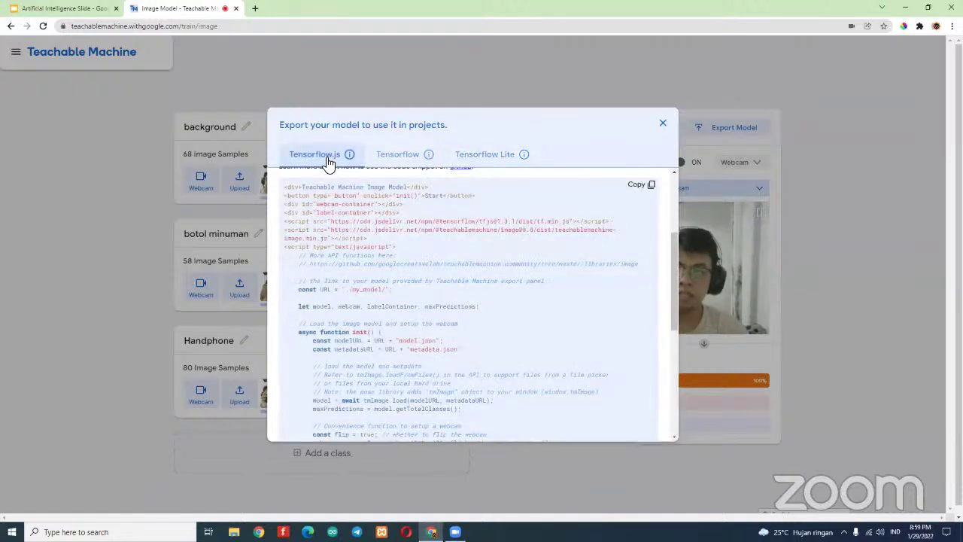
scroll(361, 235, up, 3)
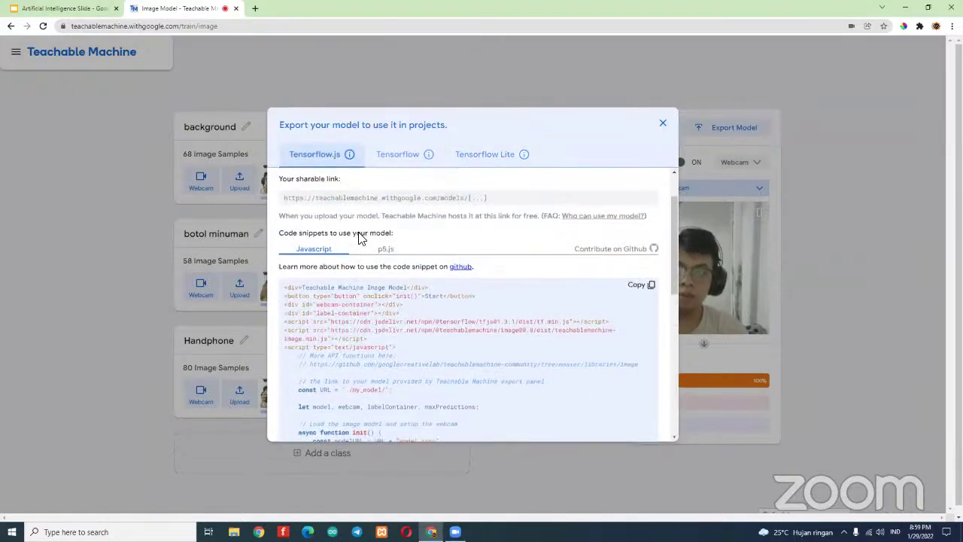
click(398, 159)
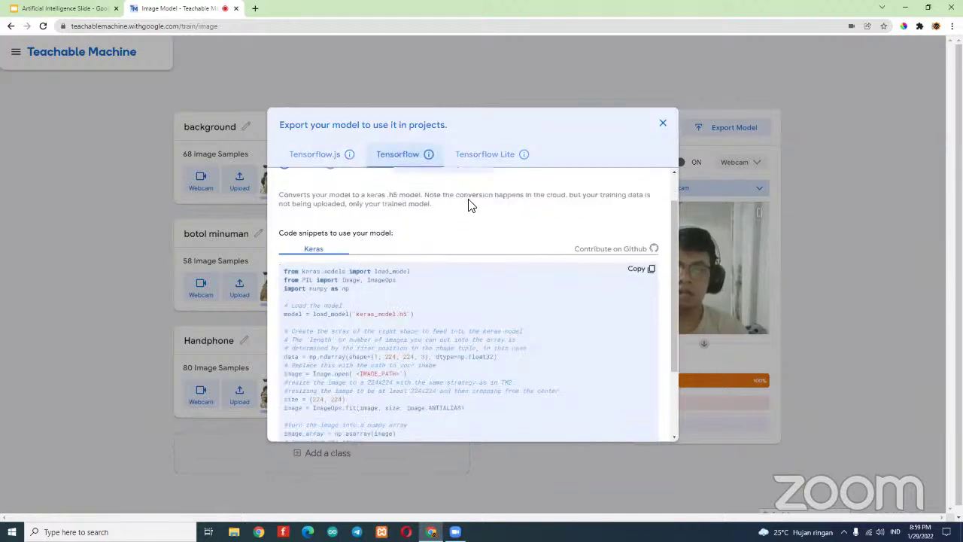
- Examine the Tensorflow Lite export instructions for Android and close the export options
scroll(468, 199, down, 3)
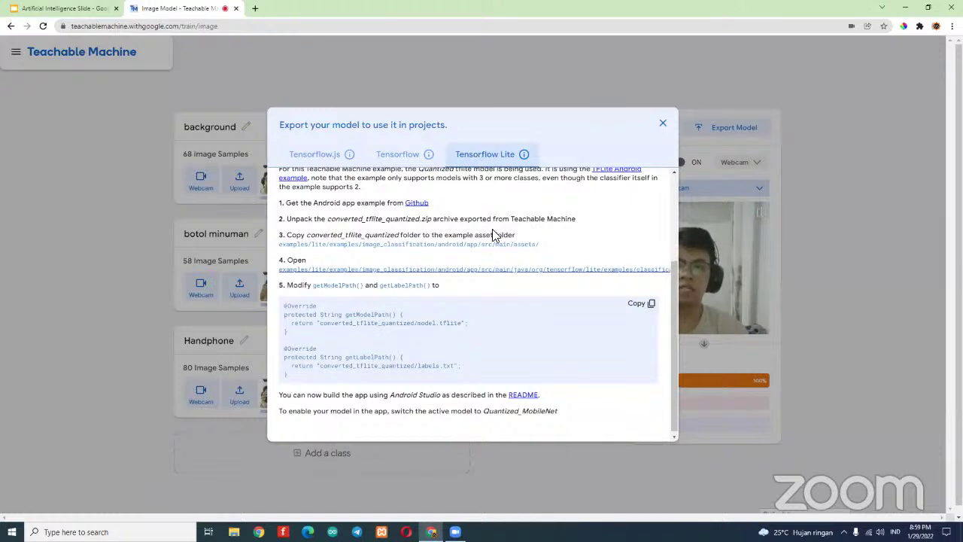
scroll(493, 229, up, 2)
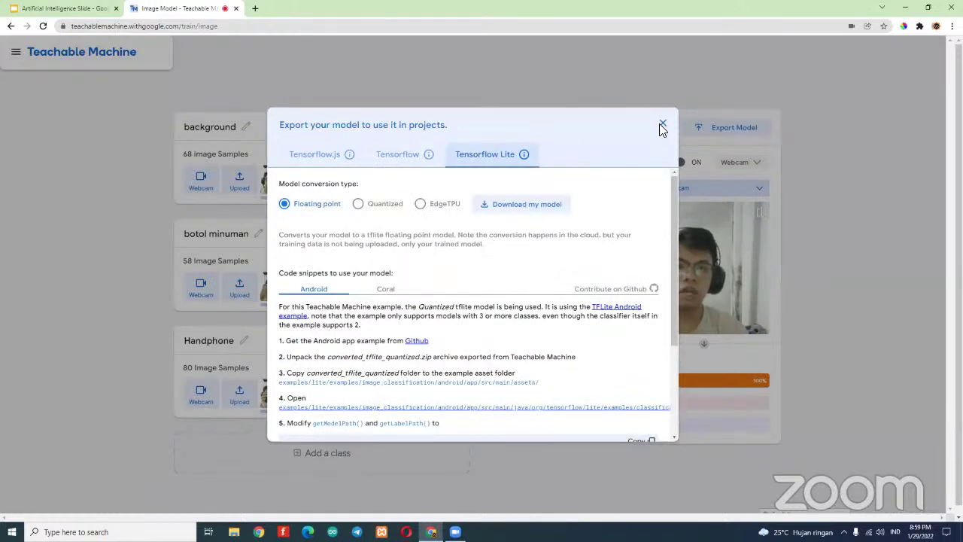
click(662, 124)
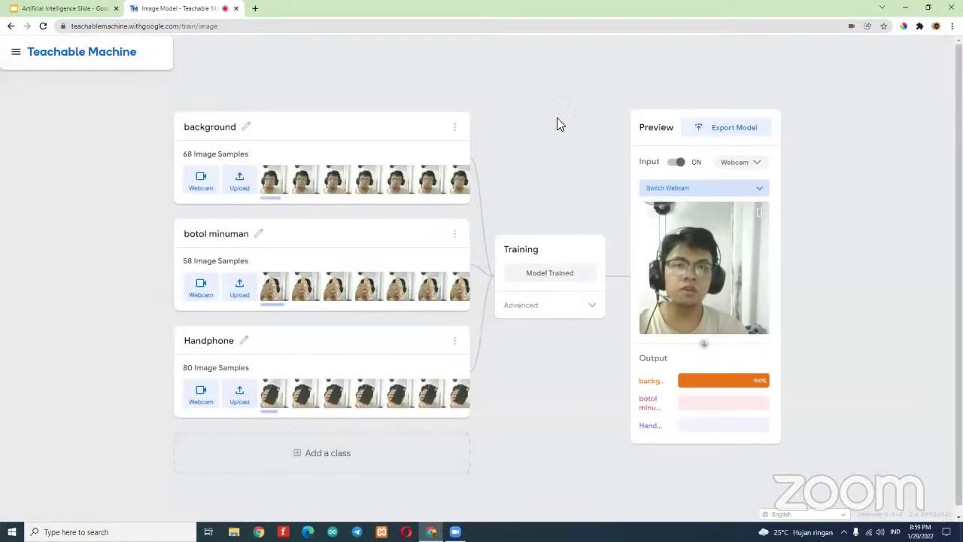
- Leave the image project and start a new audio project
click(11, 27)
click(530, 81)
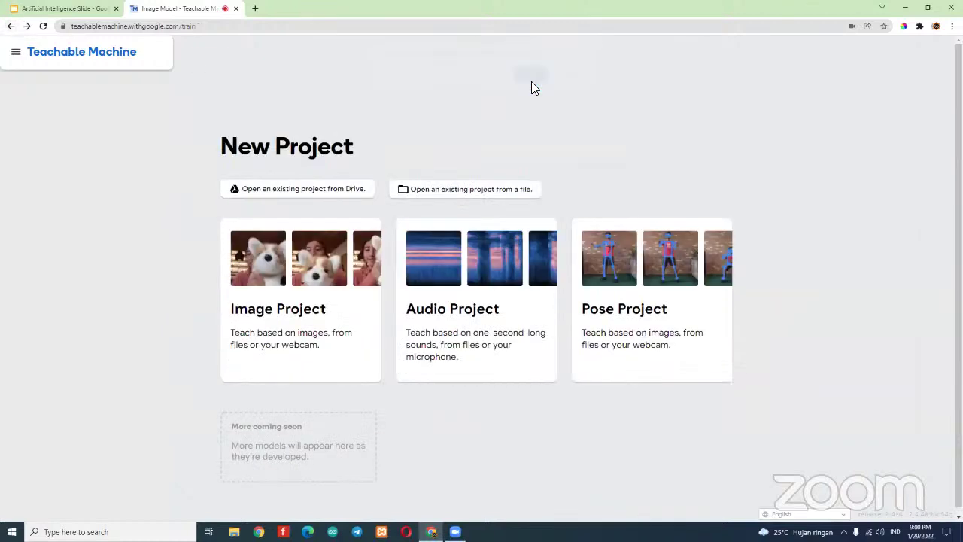
click(471, 286)
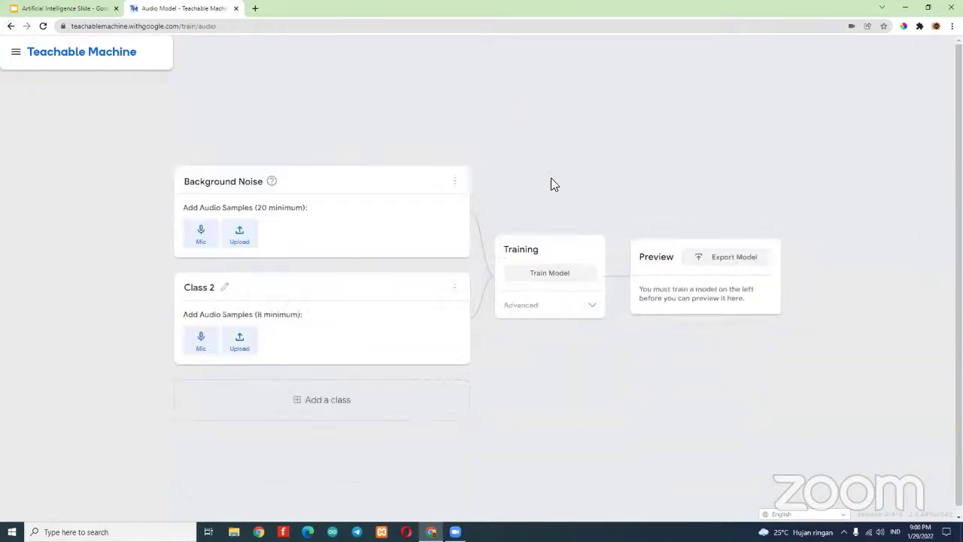
- Open microphone recording for the Background Noise class and choose Microphone (Realtek(R) Audio) as the input device
click(202, 241)
click(272, 149)
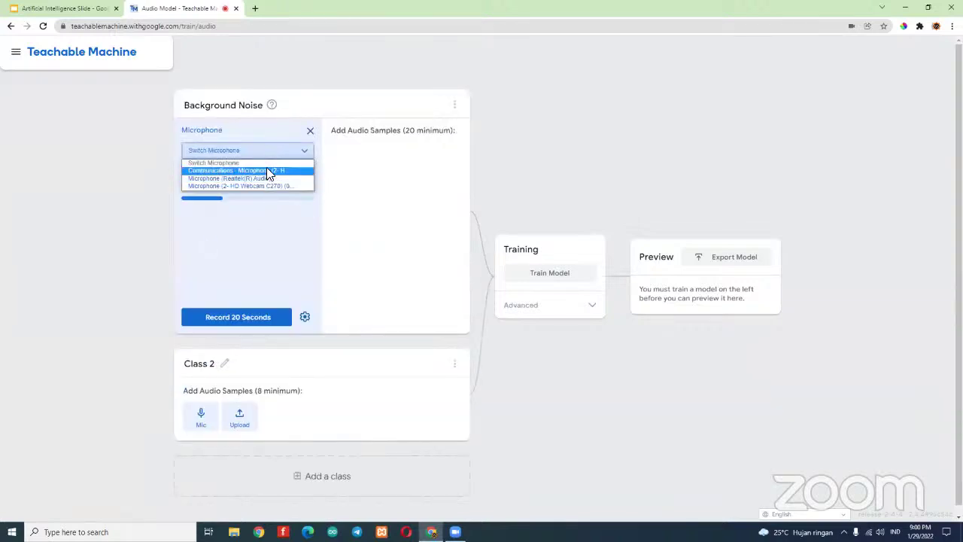
click(265, 177)
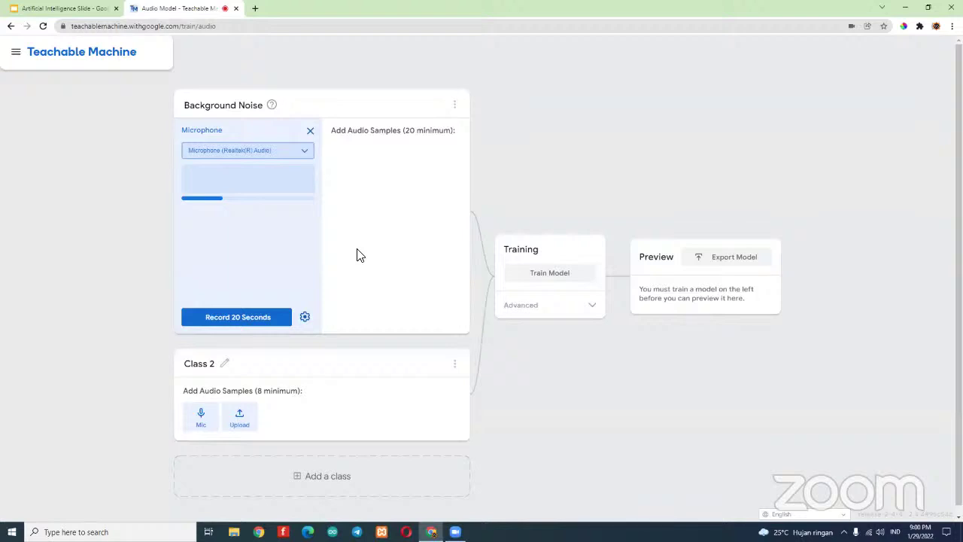
click(261, 317)
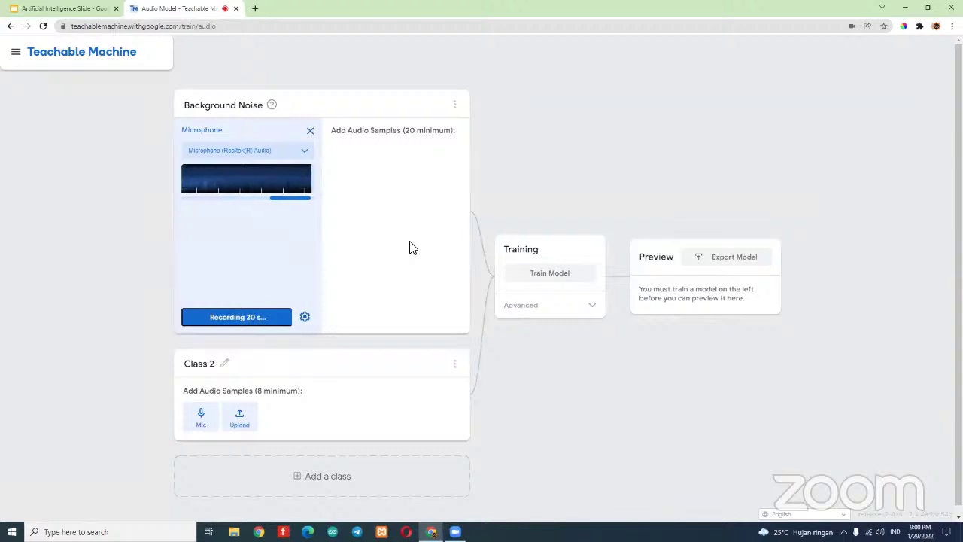
click(246, 317)
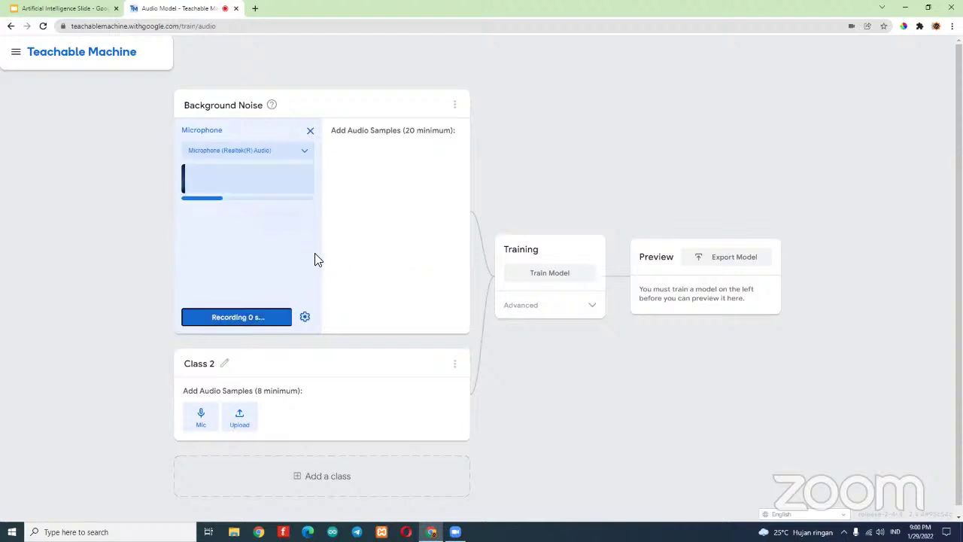
click(310, 130)
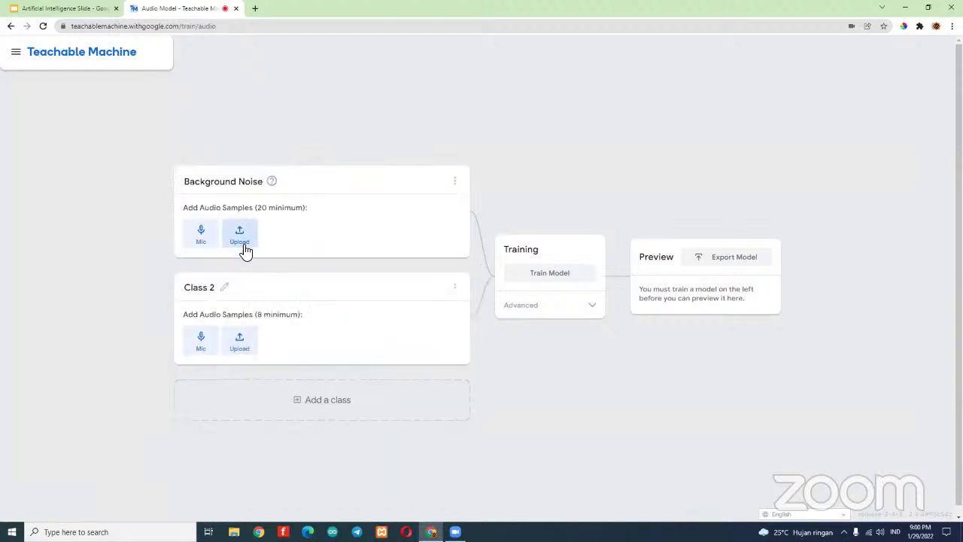
- Record 20 seconds of background noise and extract the samples into the Background Noise class
click(201, 235)
click(242, 322)
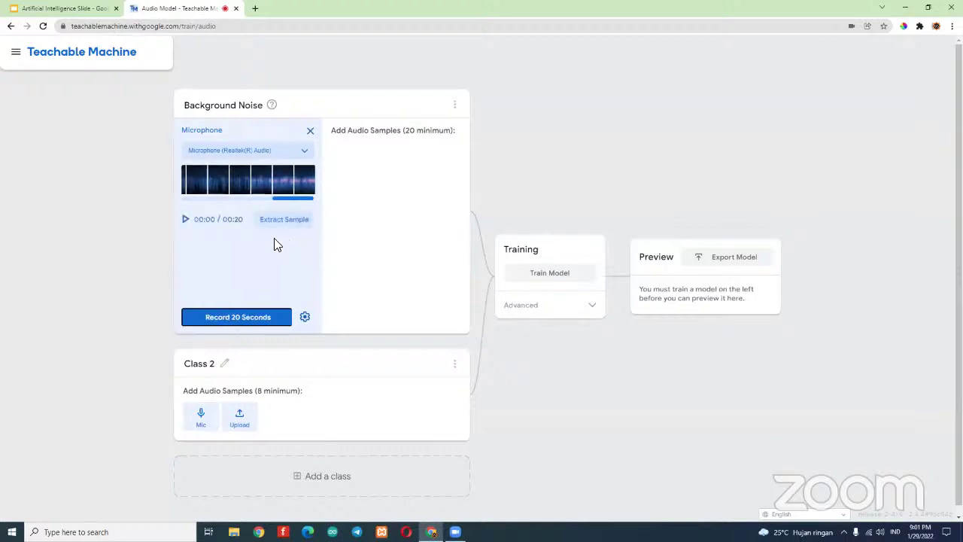
click(289, 217)
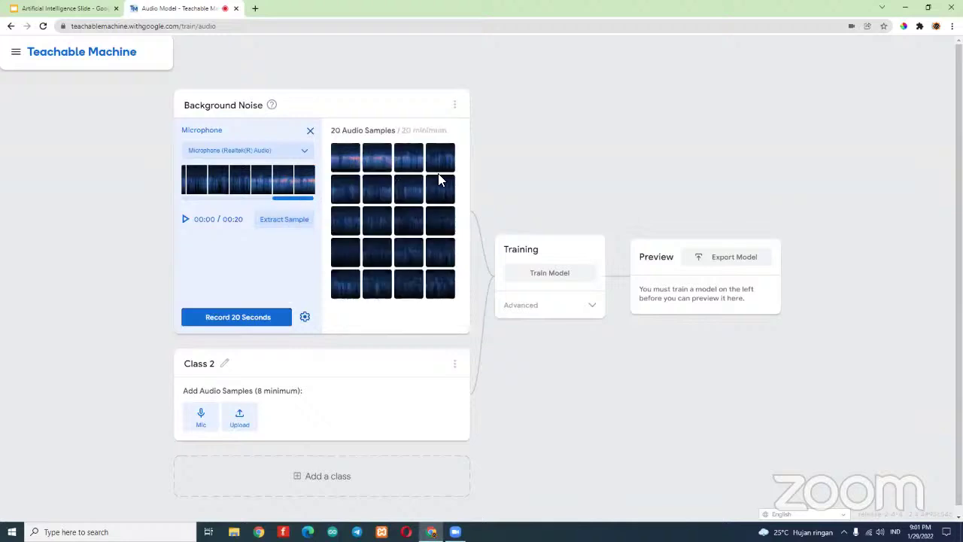
- Delete the first three samples from Background Noise and add samples extracted from a new recording of about 8 seconds
click(339, 152)
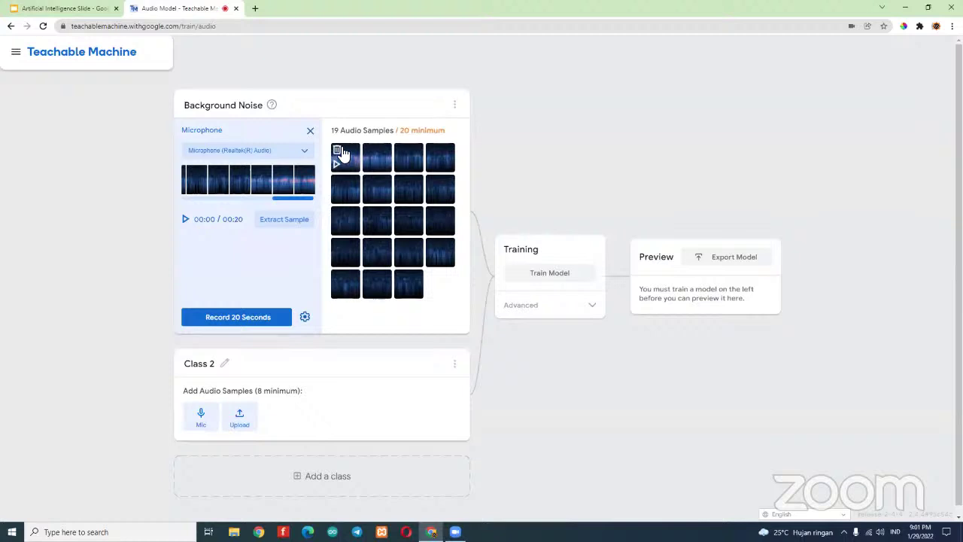
click(339, 151)
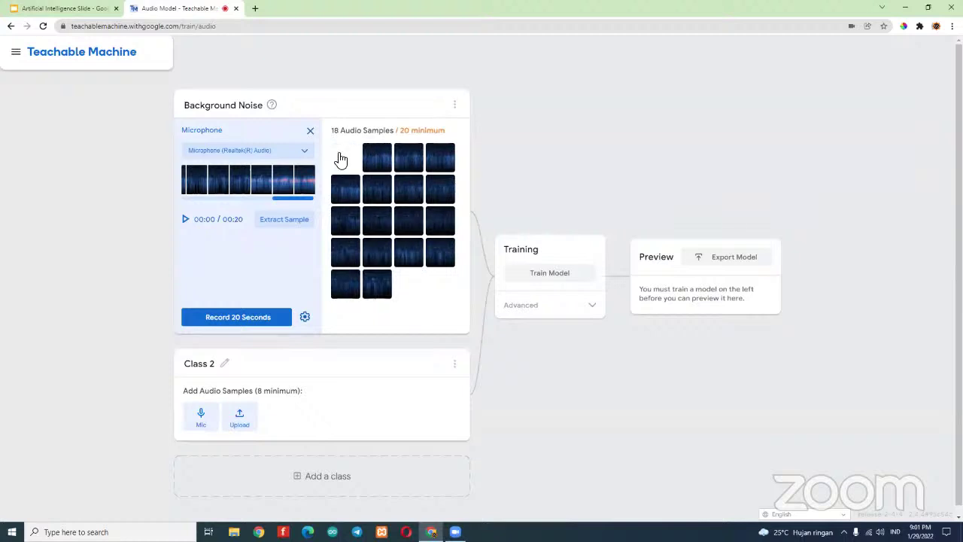
click(340, 154)
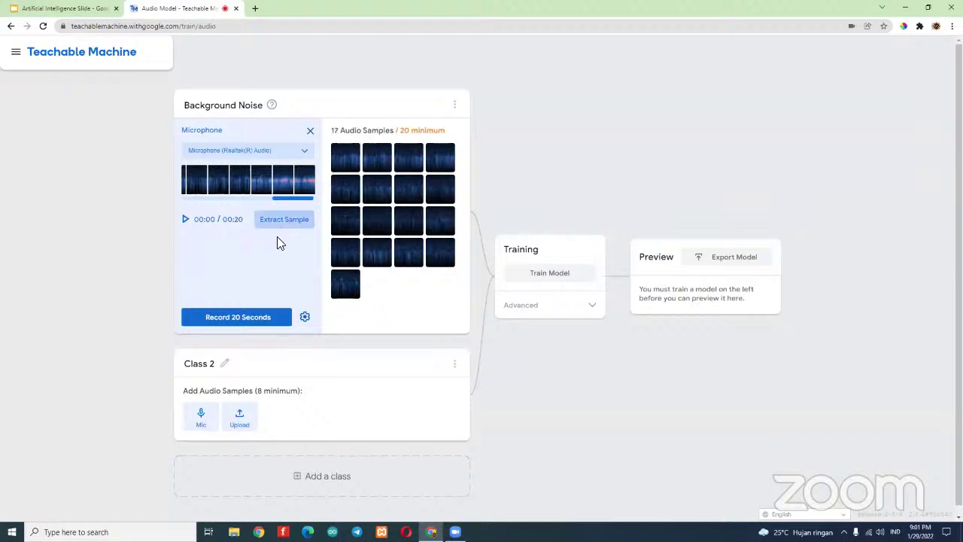
click(247, 319)
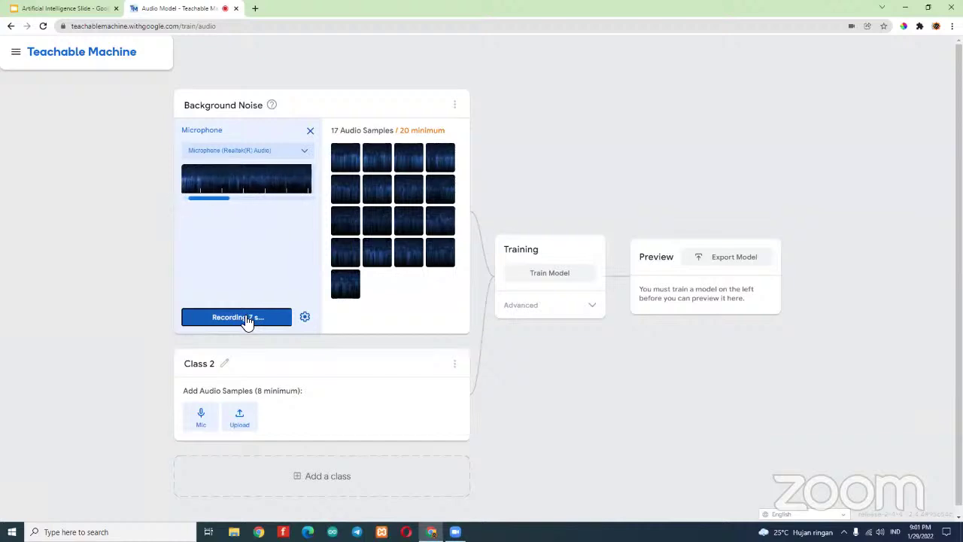
click(272, 219)
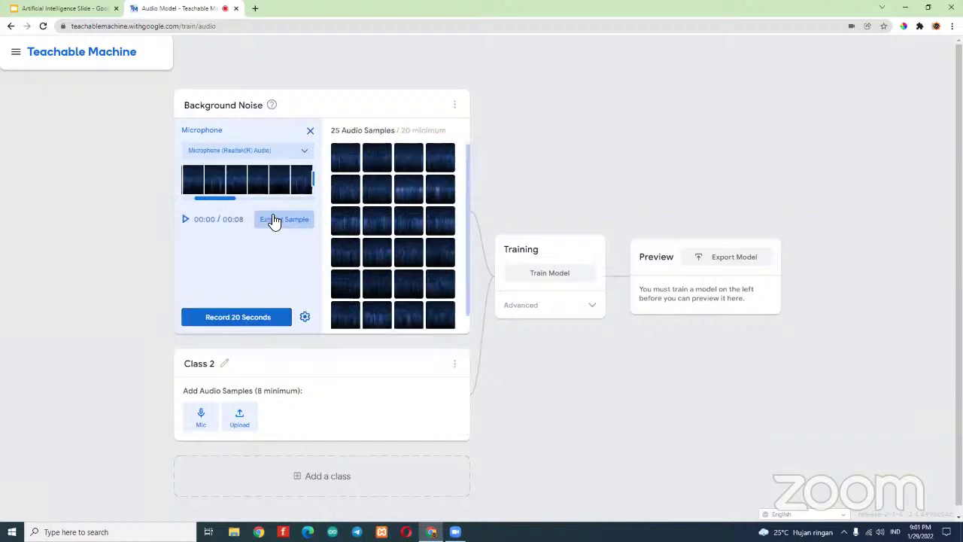
- Remove the two louder samples in the second row of the Background Noise samples, inspecting one before deleting it
click(431, 182)
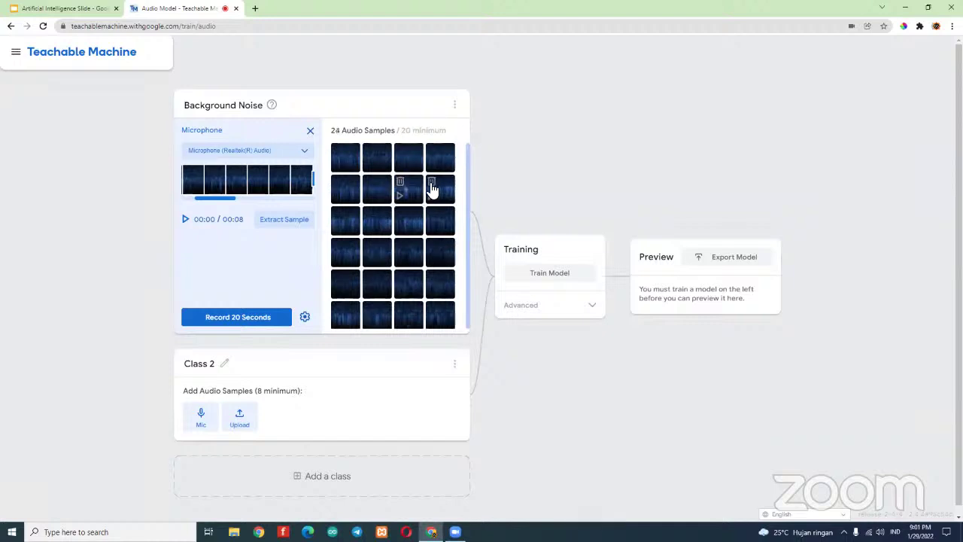
click(406, 186)
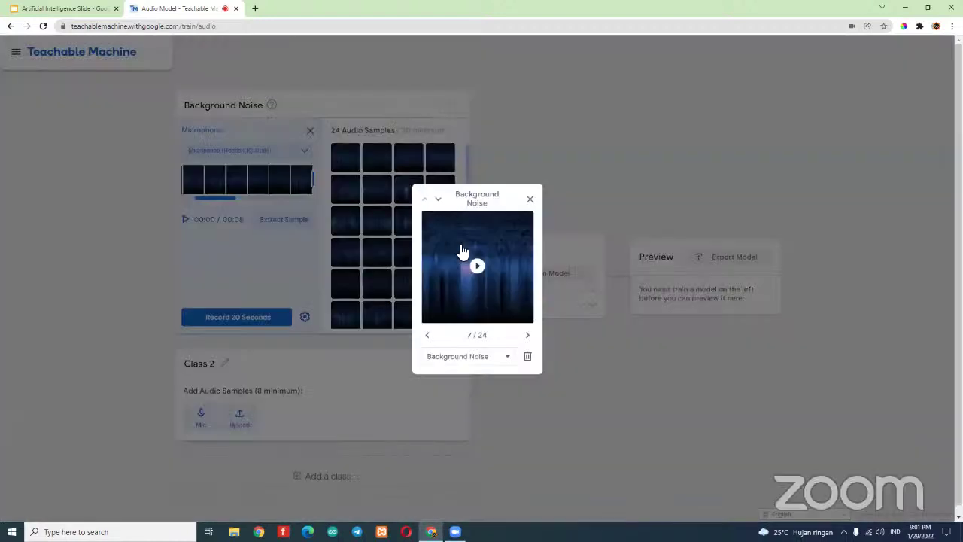
click(531, 198)
click(400, 183)
scroll(410, 278, down, 1)
scroll(399, 278, up, 1)
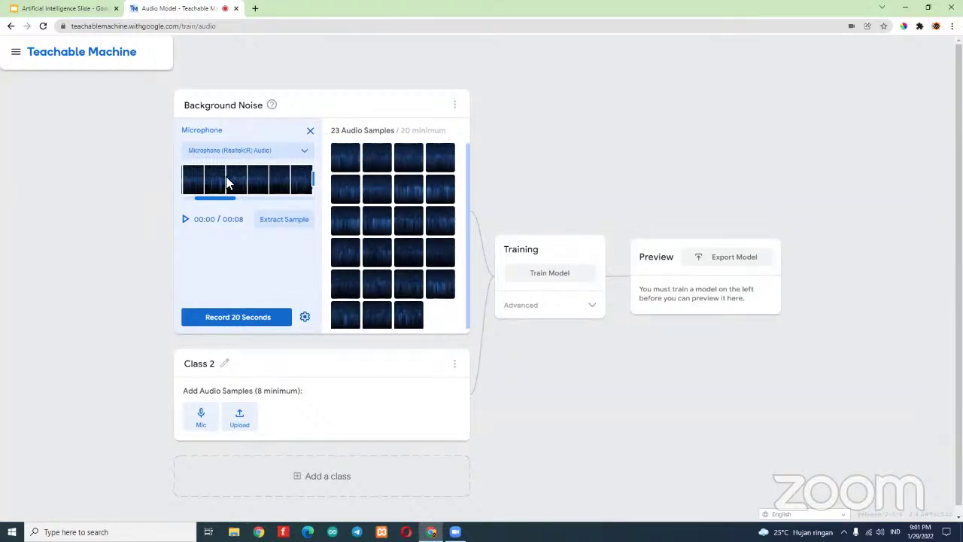
- Rename Class 2 to Merah
scroll(301, 308, down, 1)
click(209, 356)
key(BackSpace)
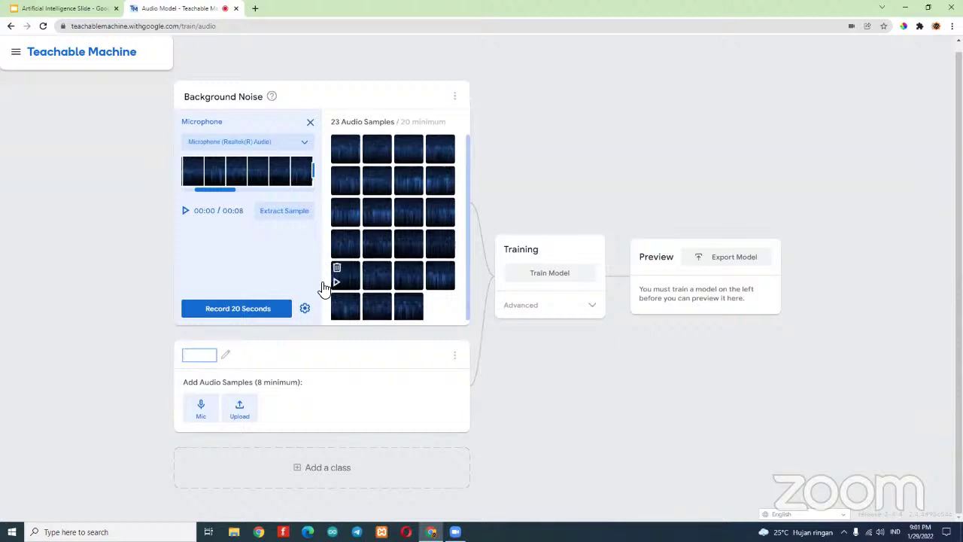
text(Merah)
click(153, 346)
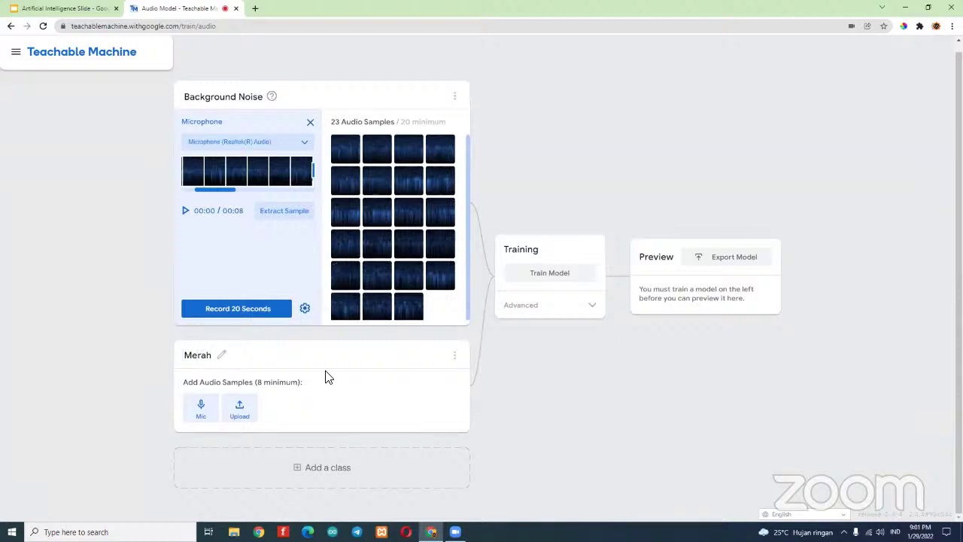
- Record a 2-second microphone clip for the Merah class and extract its samples
click(201, 411)
click(224, 415)
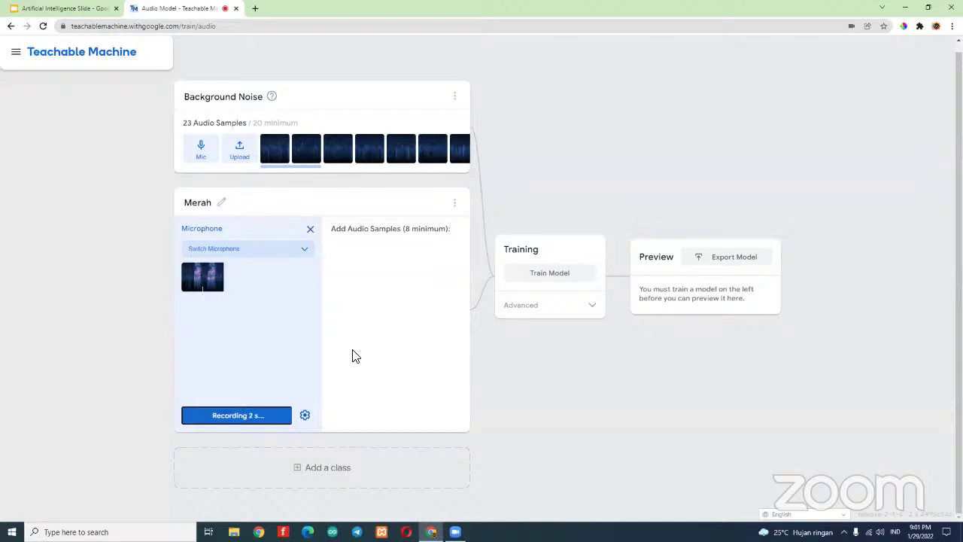
click(280, 322)
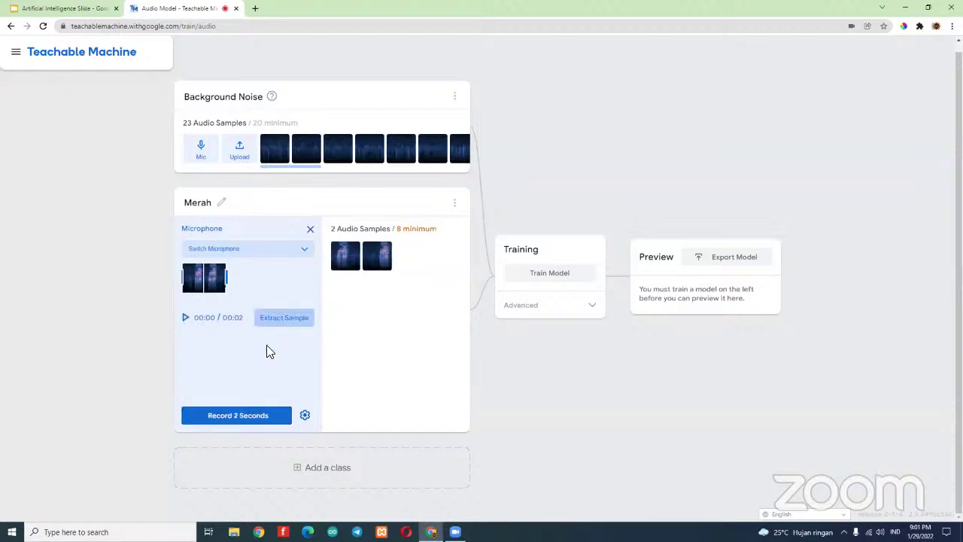
- Record a second 2-second clip for Merah, retaking it as needed, and extract its samples
click(242, 416)
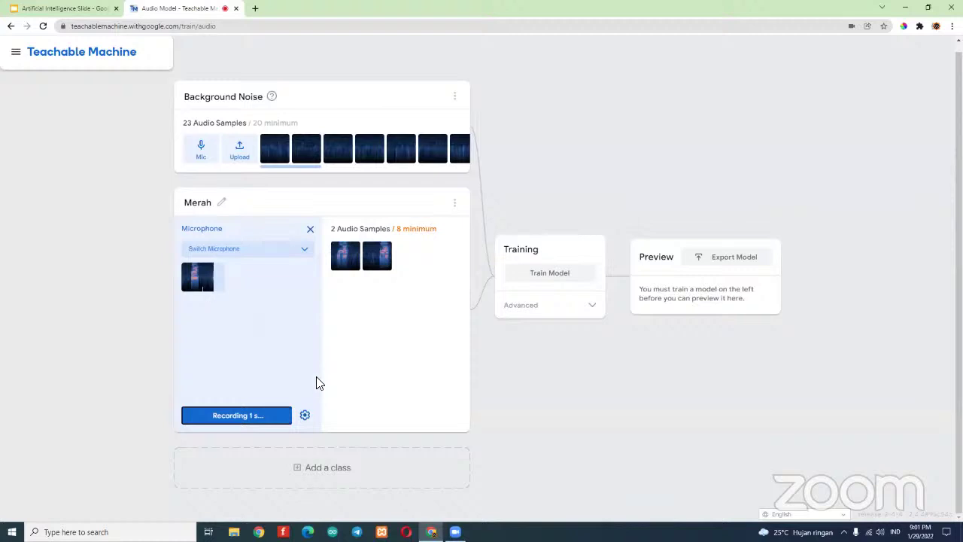
click(264, 419)
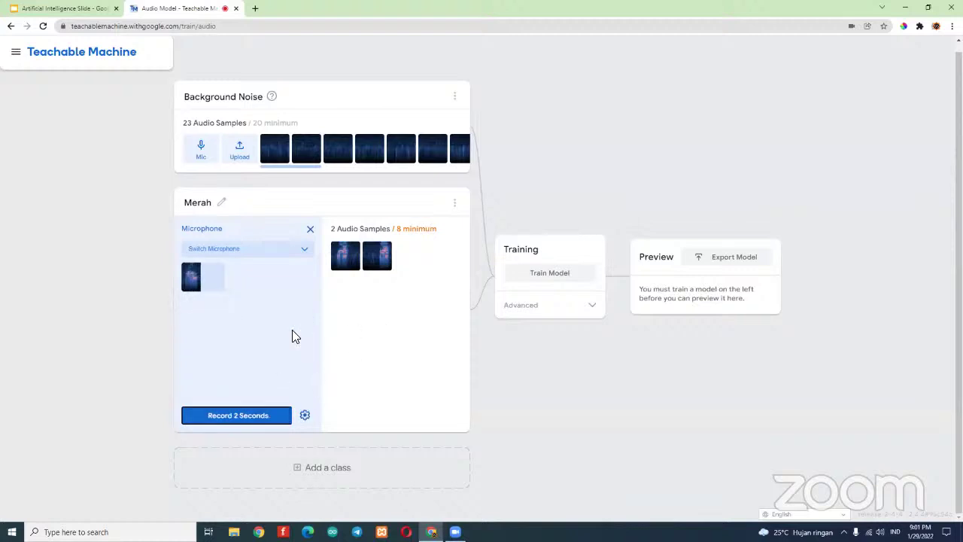
click(254, 418)
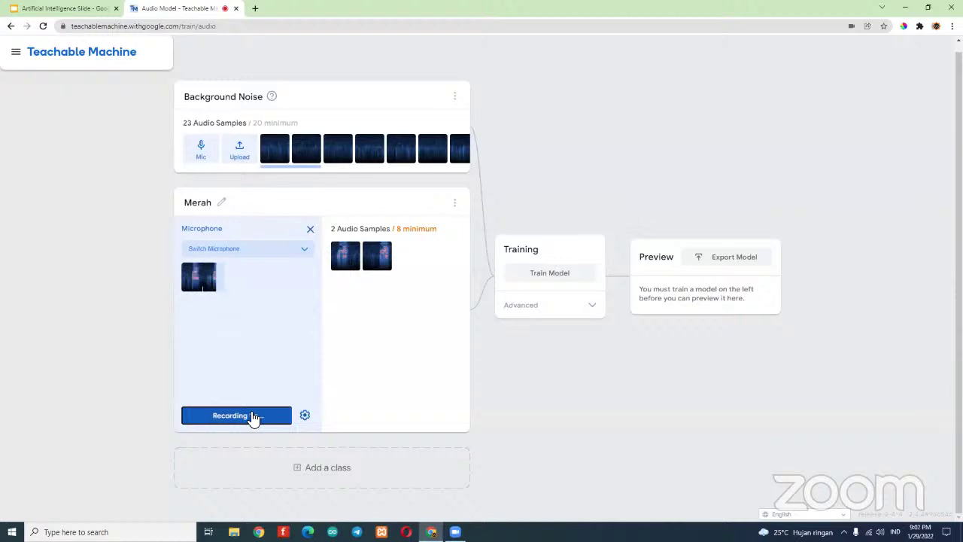
click(289, 325)
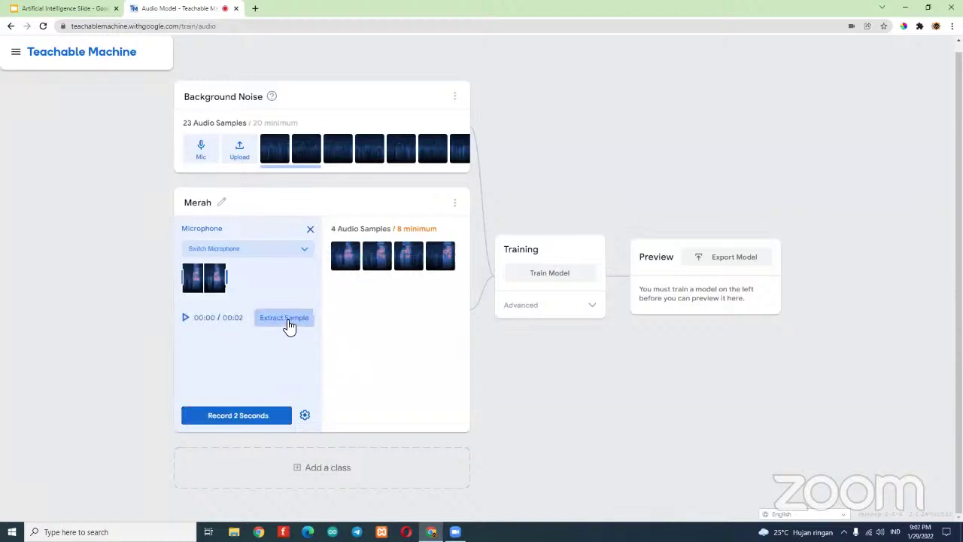
- Retake the third 2-second Merah recording several times and extract the samples from the last take
click(229, 419)
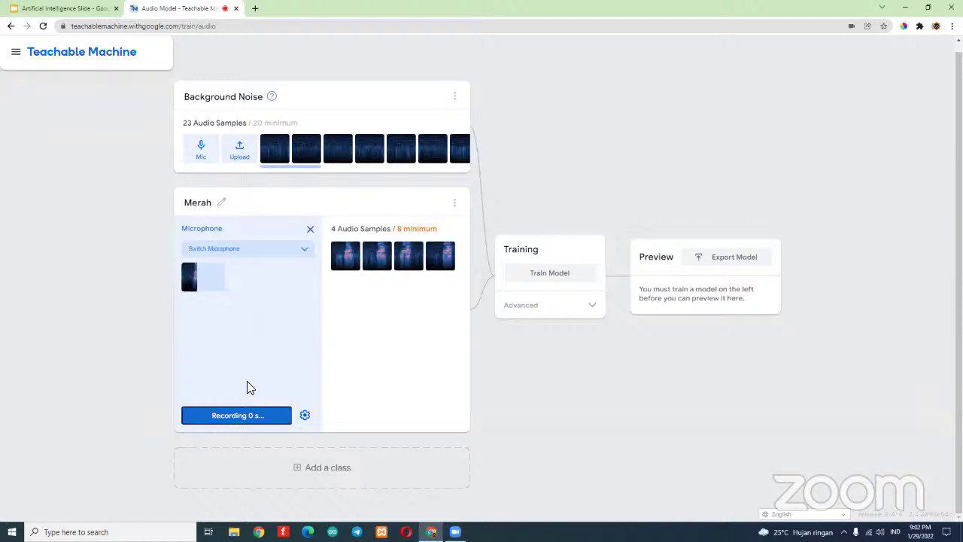
click(254, 420)
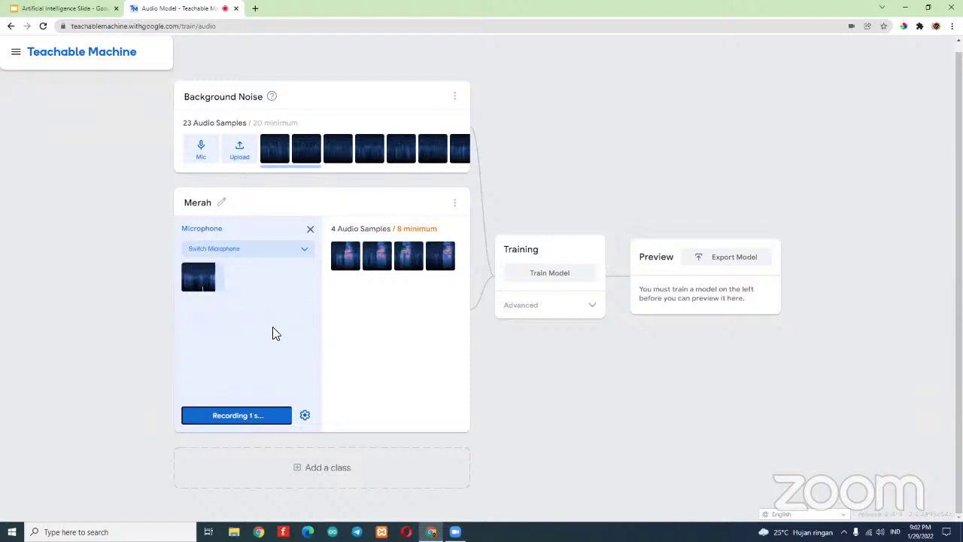
click(248, 418)
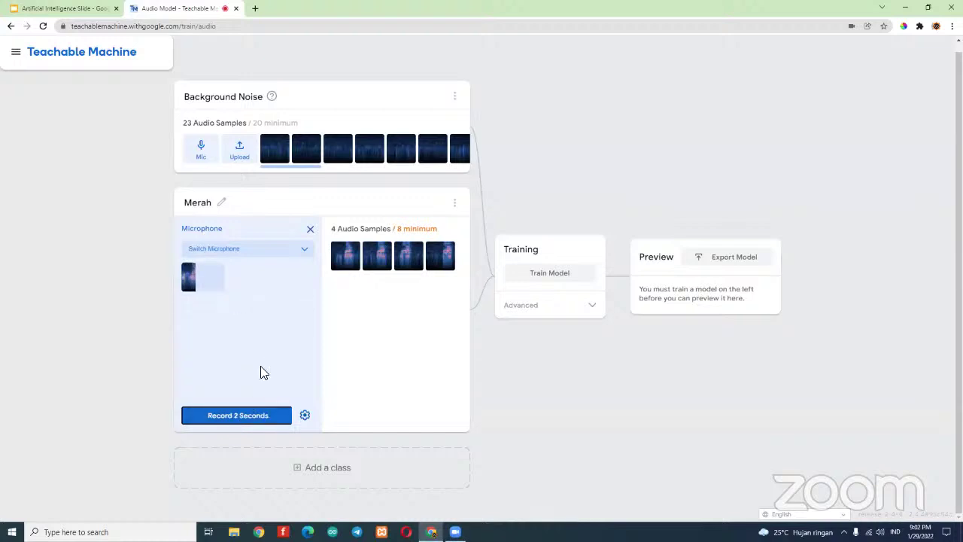
click(244, 420)
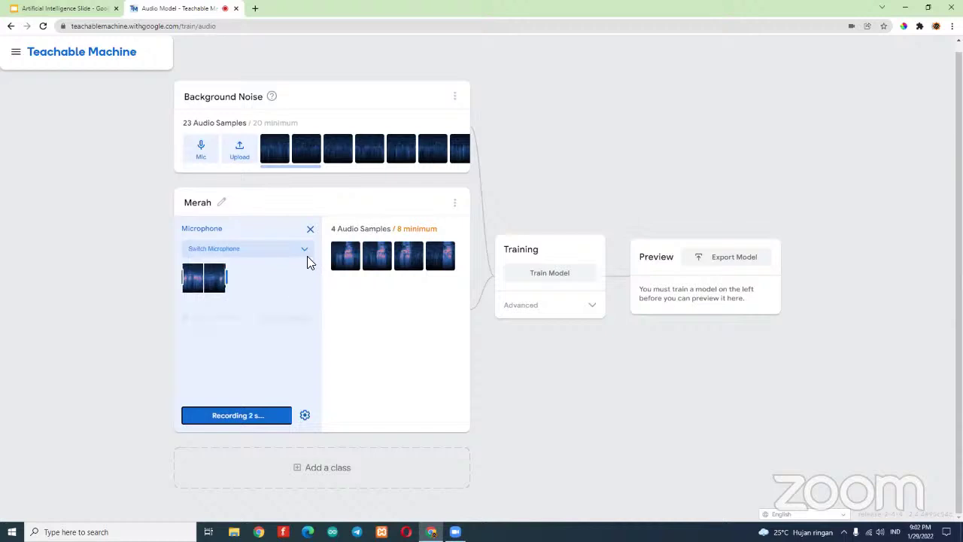
click(254, 415)
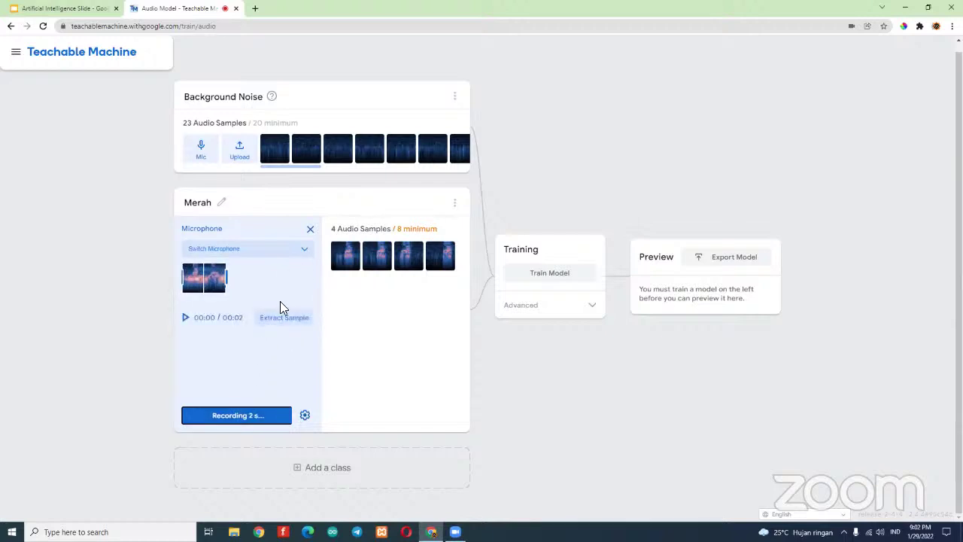
click(283, 317)
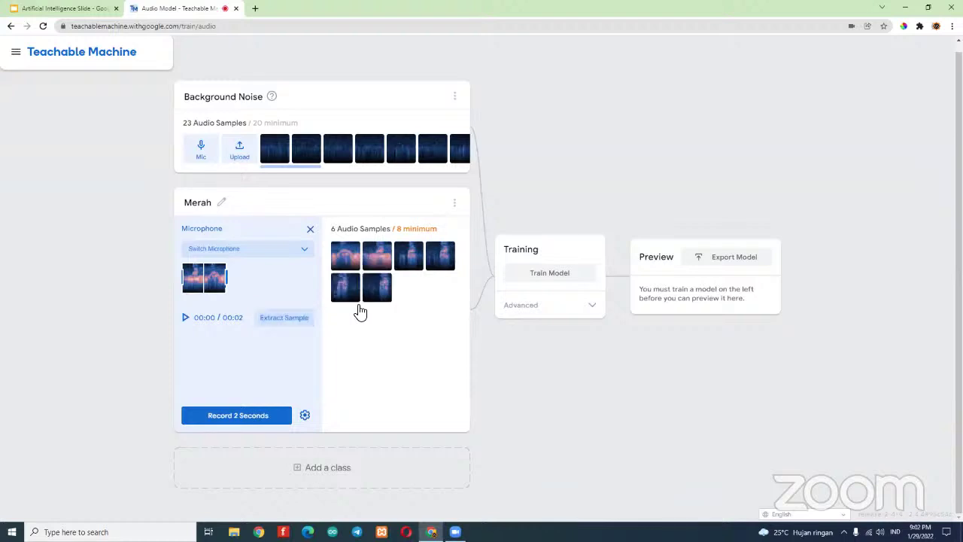
- Preview the second Merah sample, and delete the first two audio samples from the Merah class
click(376, 258)
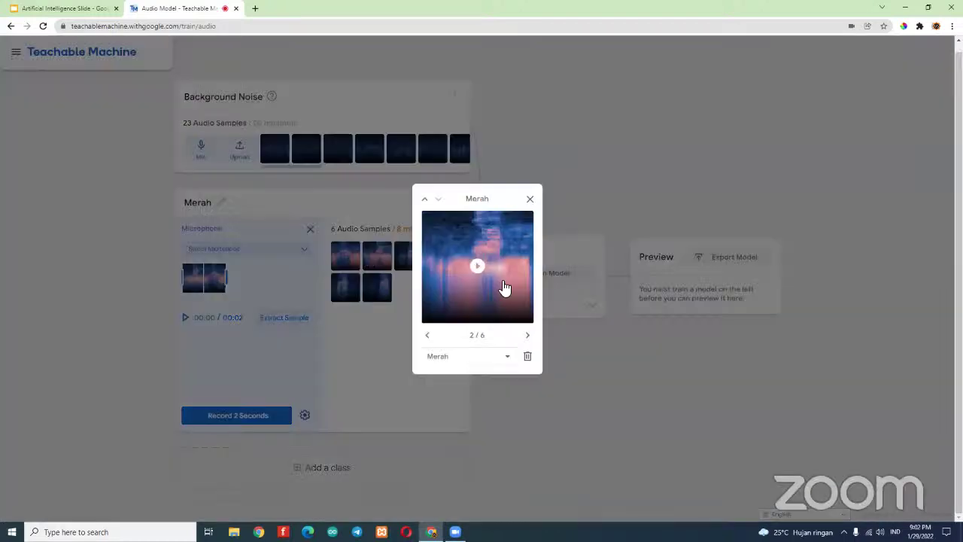
click(529, 200)
click(370, 250)
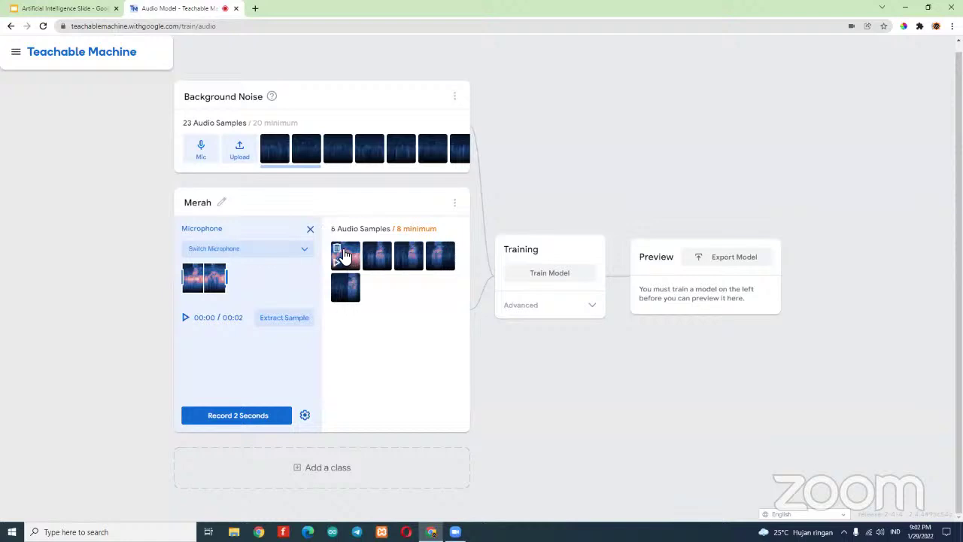
click(338, 250)
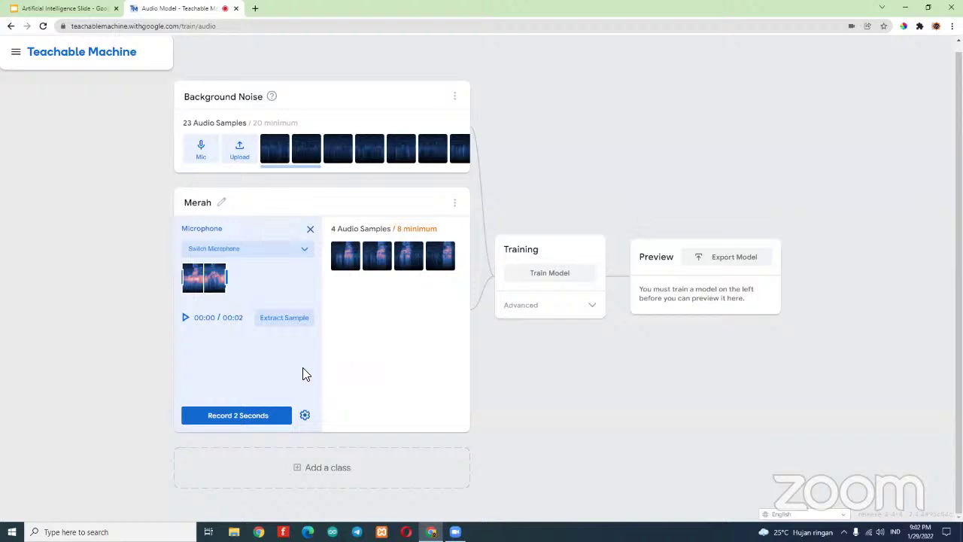
- Record two more 2-second microphone clips for the Merah class and extract the samples from each
click(247, 420)
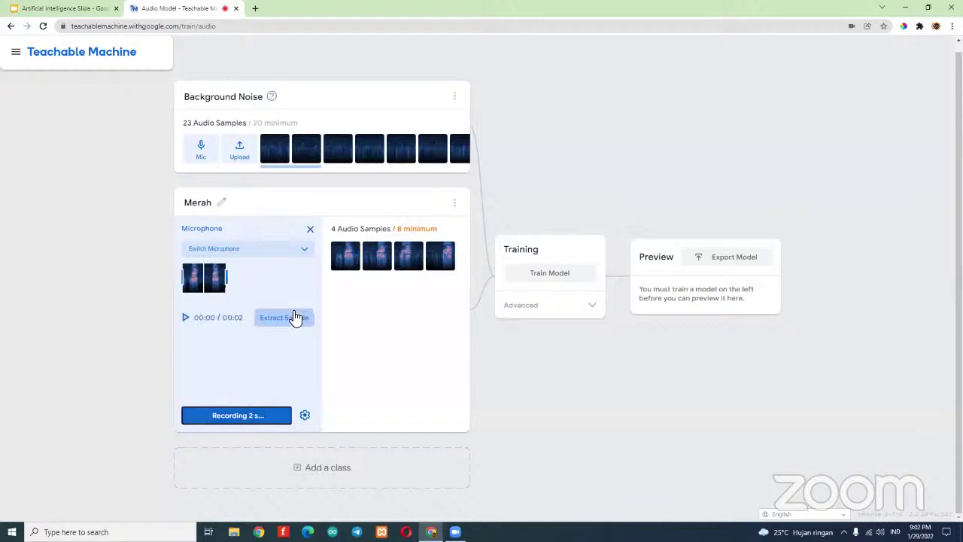
click(294, 318)
click(234, 416)
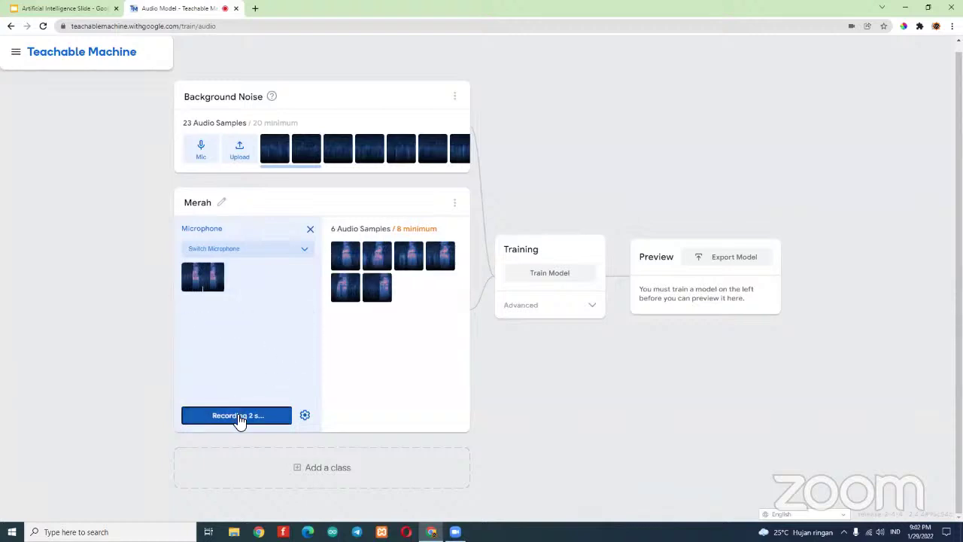
click(301, 319)
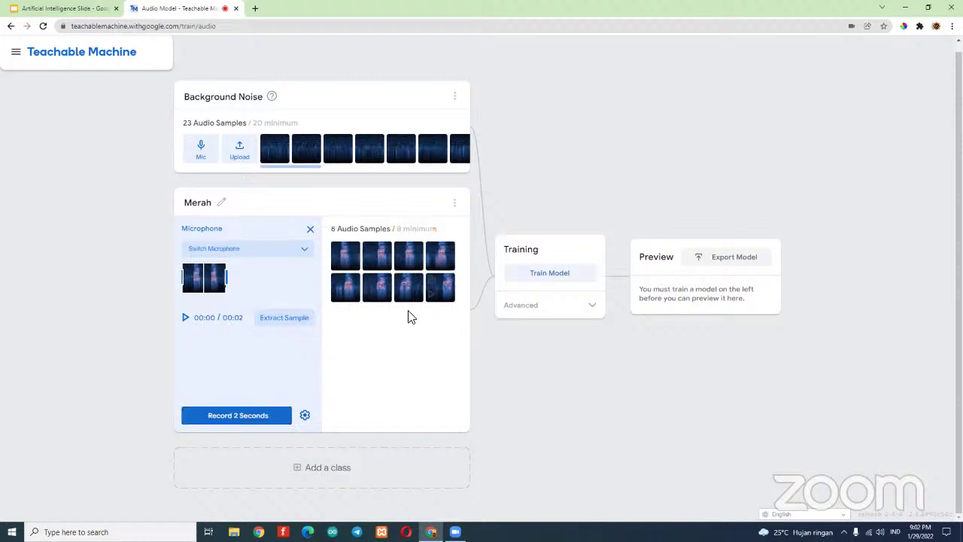
- Add a third class to the audio project and name it hello
click(306, 452)
click(209, 376)
text(Bi)
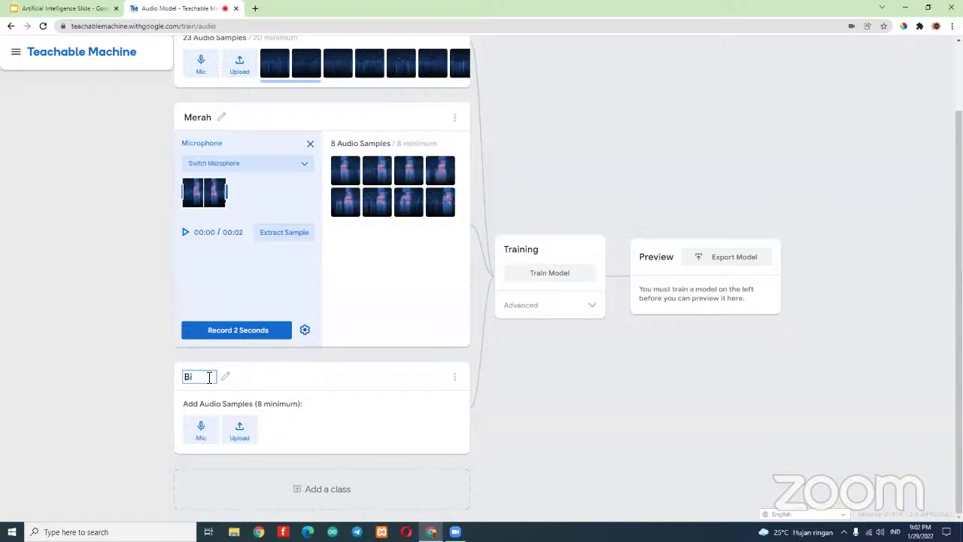
text(sat)
- Record two 2-second microphone clips for the hello class, retaking the second, and extract their samples
click(202, 429)
click(239, 436)
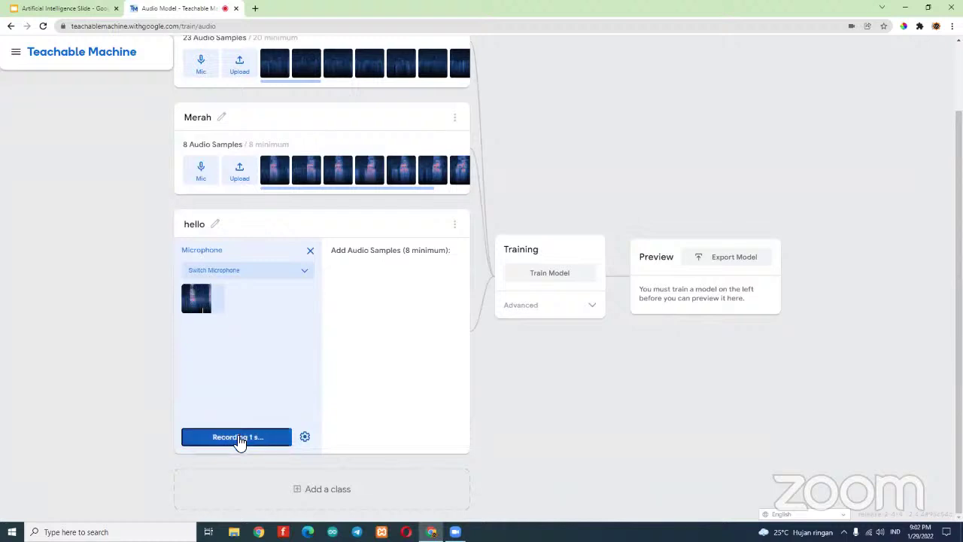
click(283, 343)
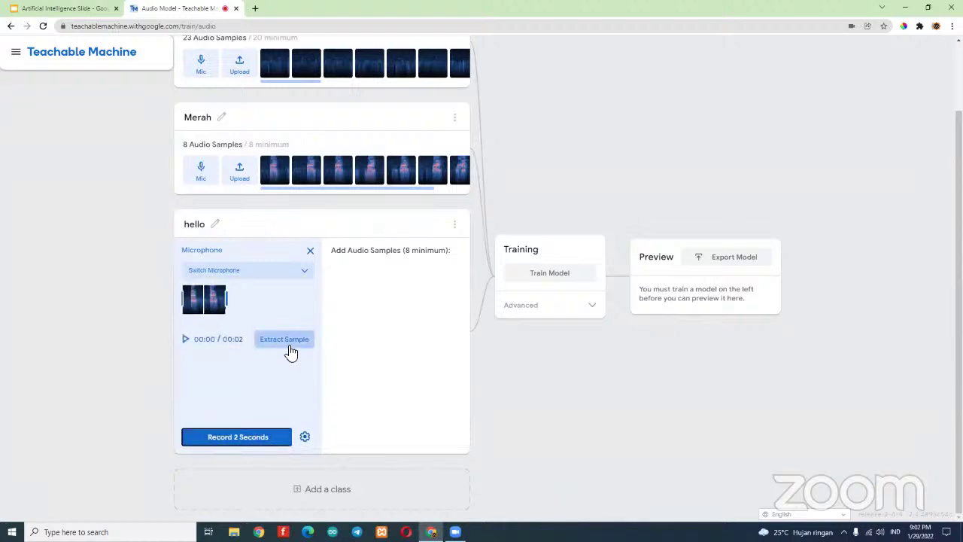
click(237, 441)
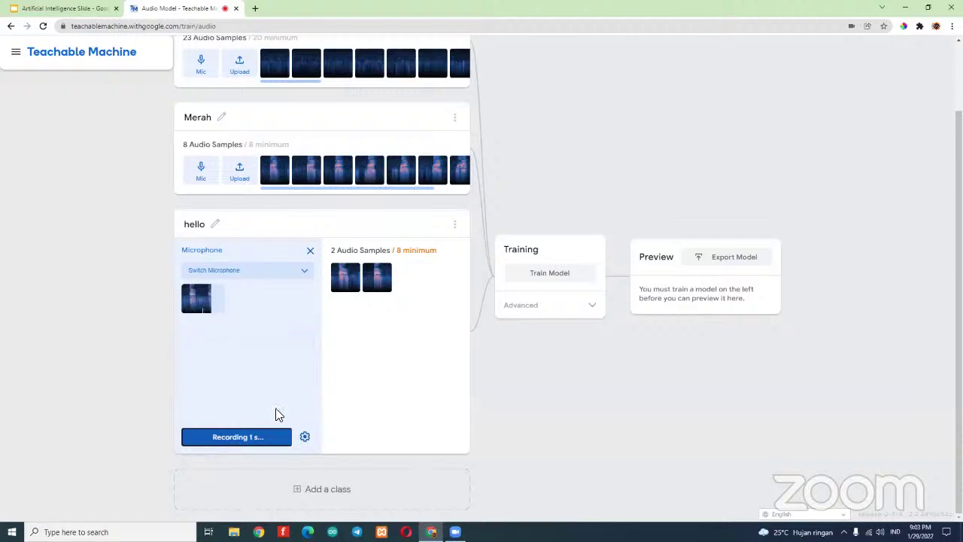
click(258, 437)
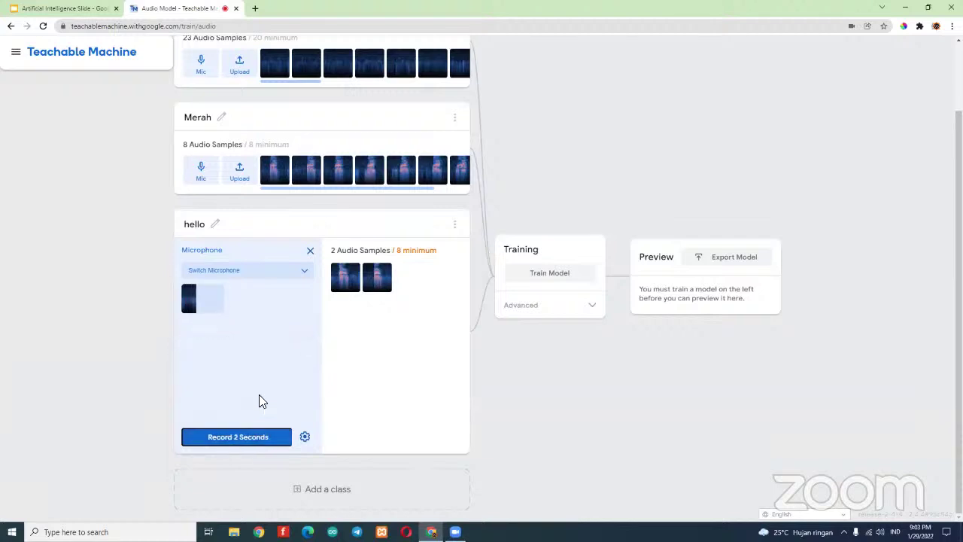
click(258, 437)
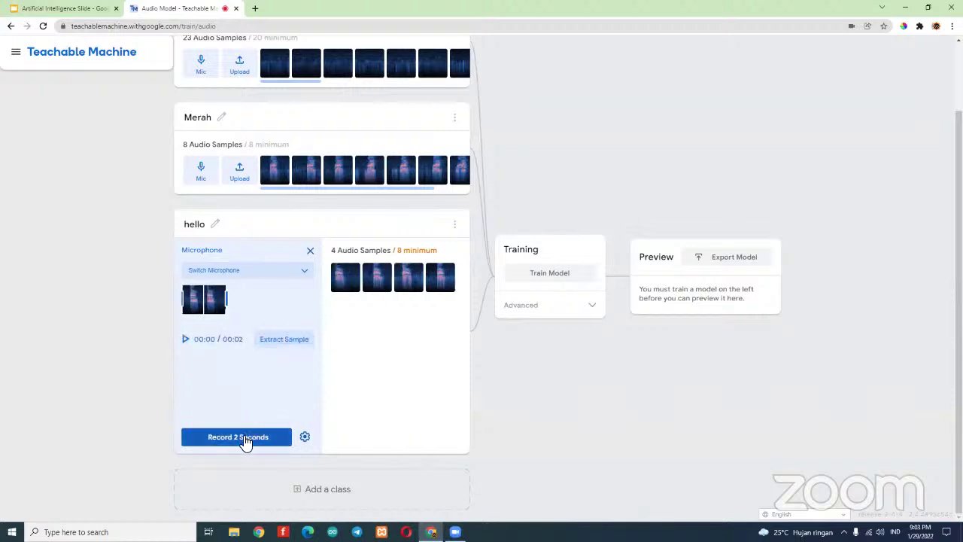
- Record another two 2-second clips for the hello class and extract the samples from both
click(246, 439)
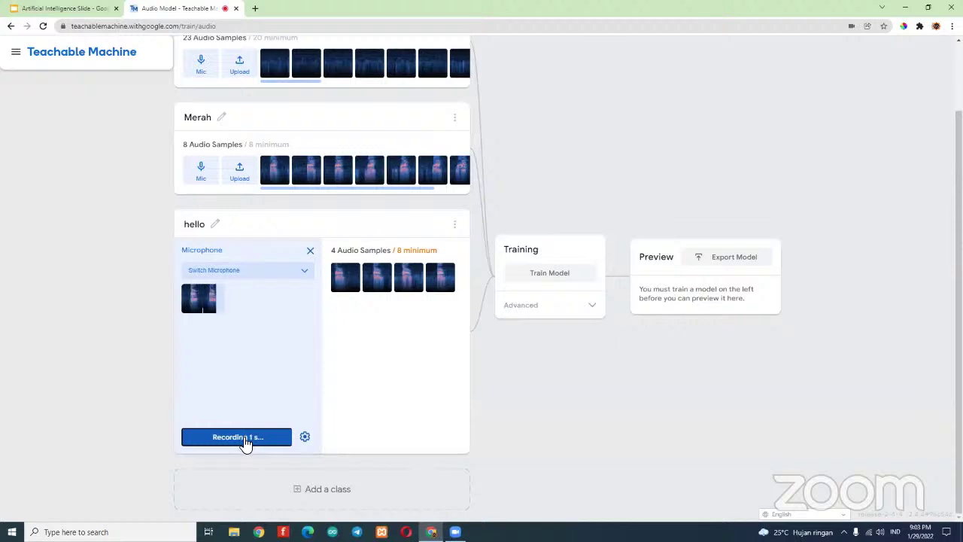
click(288, 340)
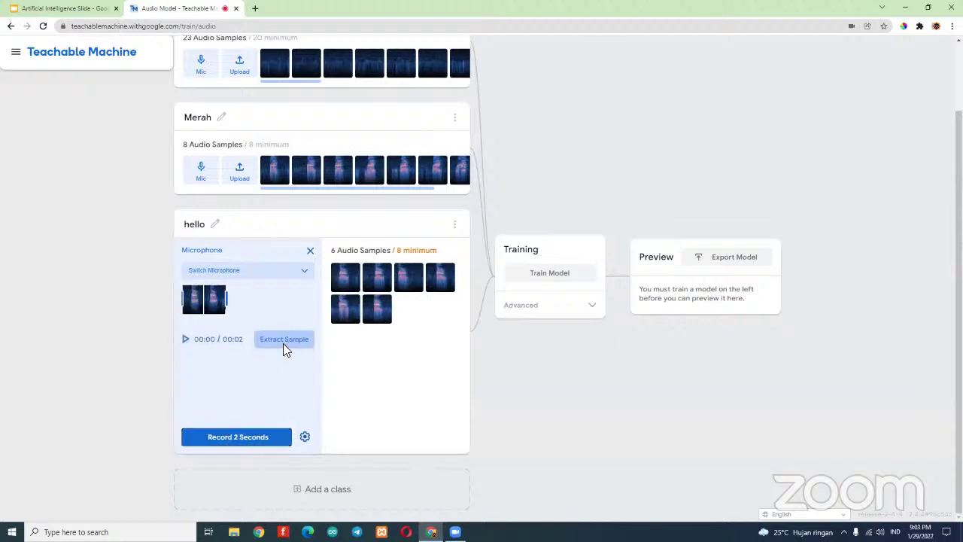
click(224, 437)
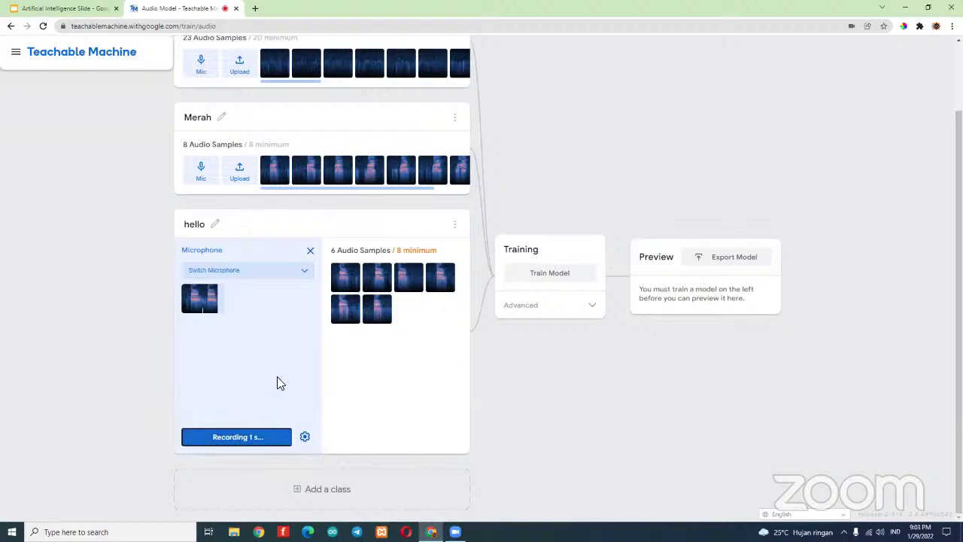
click(289, 345)
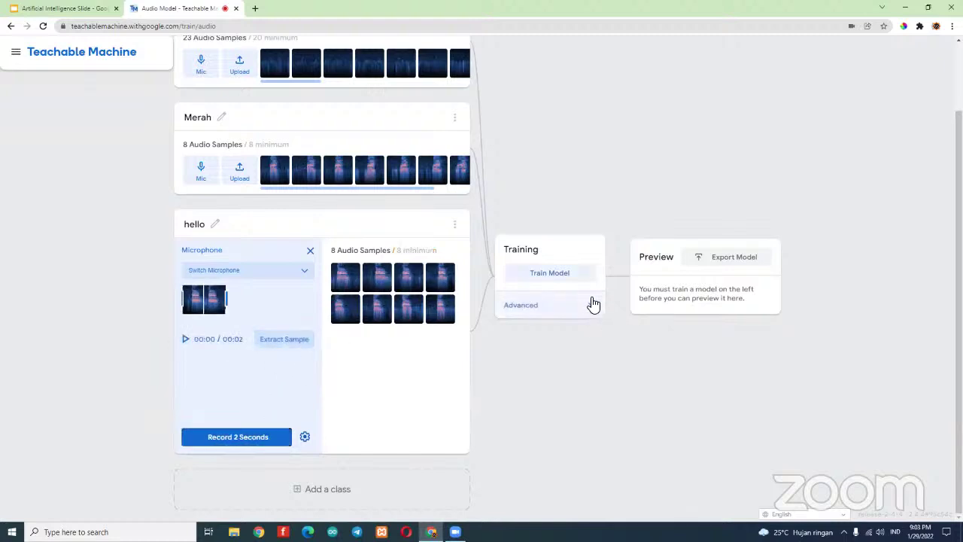
- Train the audio model on the Background Noise, Merah and hello classes
scroll(572, 241, up, 2)
click(564, 272)
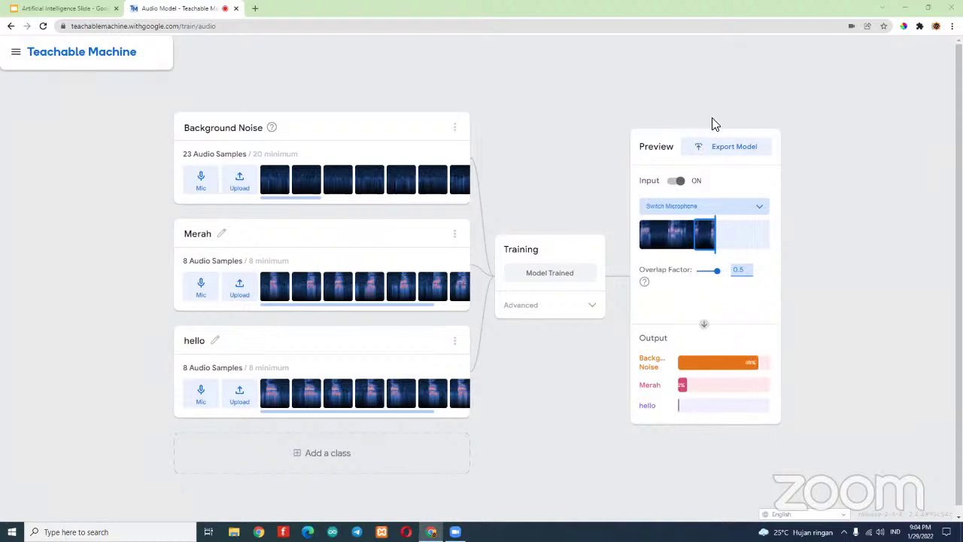
- Review the audio model's Tensorflow.js and Tensorflow Lite export options and code snippets, and close the export dialog
click(716, 146)
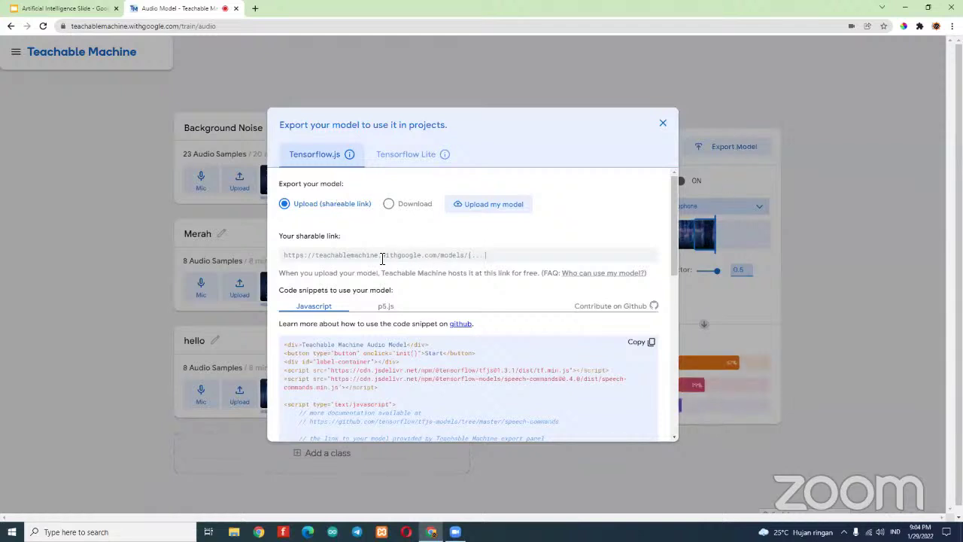
scroll(382, 258, down, 5)
scroll(379, 285, up, 5)
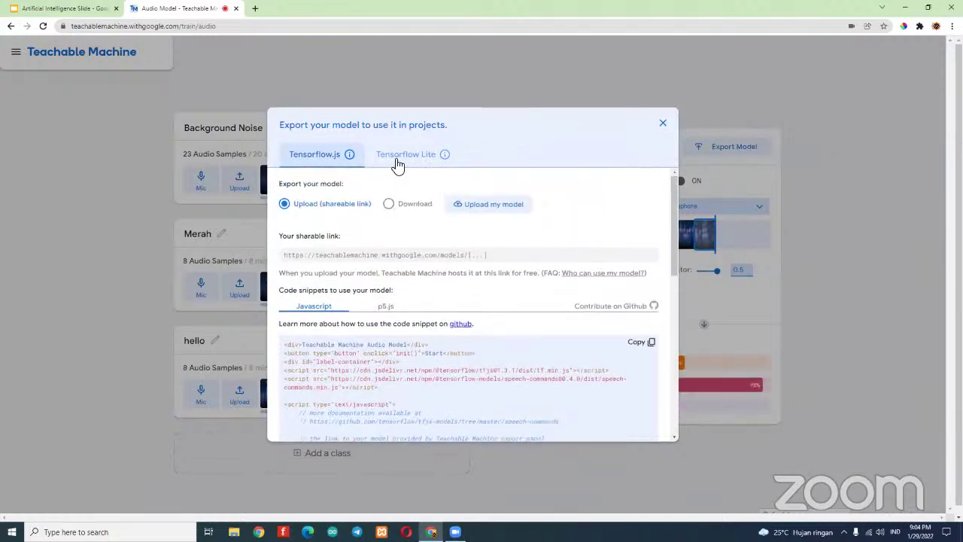
click(399, 155)
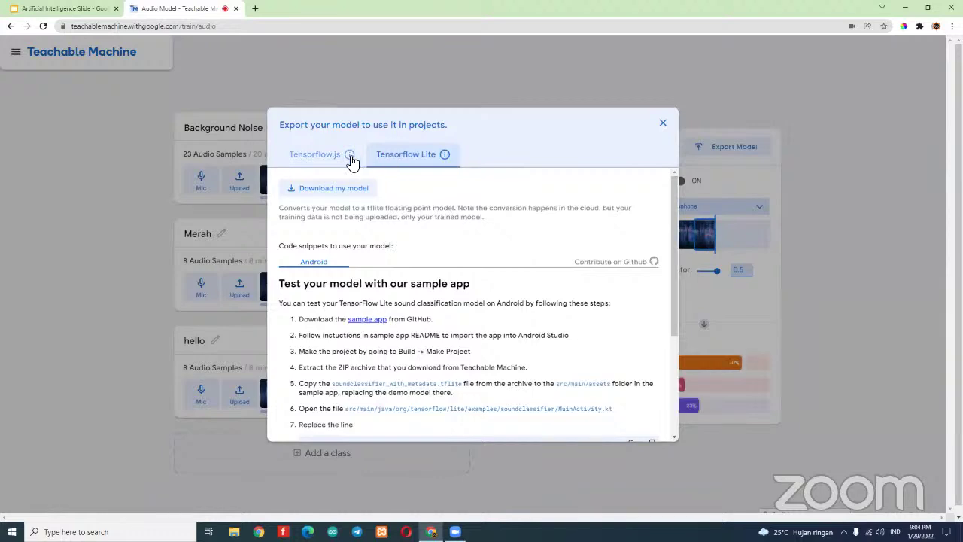
click(312, 154)
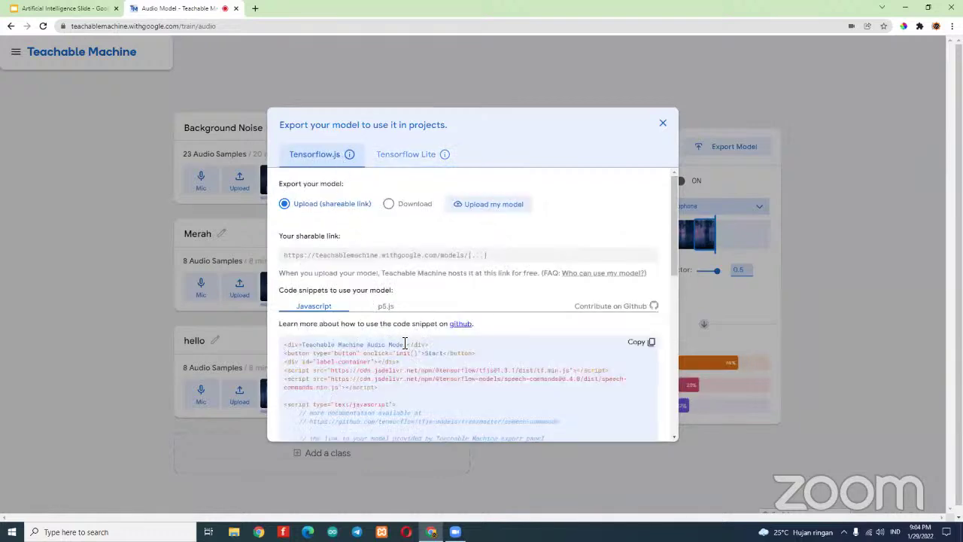
scroll(399, 342, down, 5)
scroll(423, 195, up, 5)
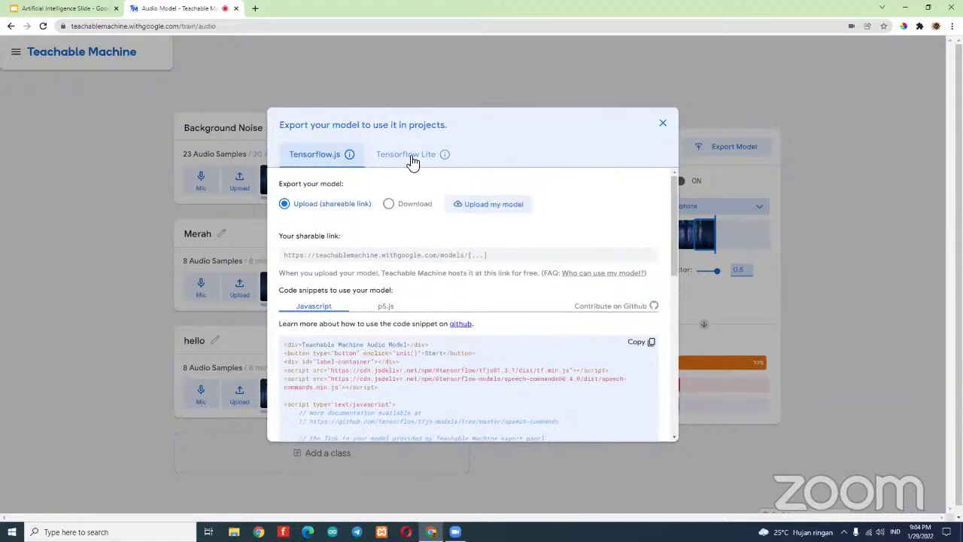
click(406, 155)
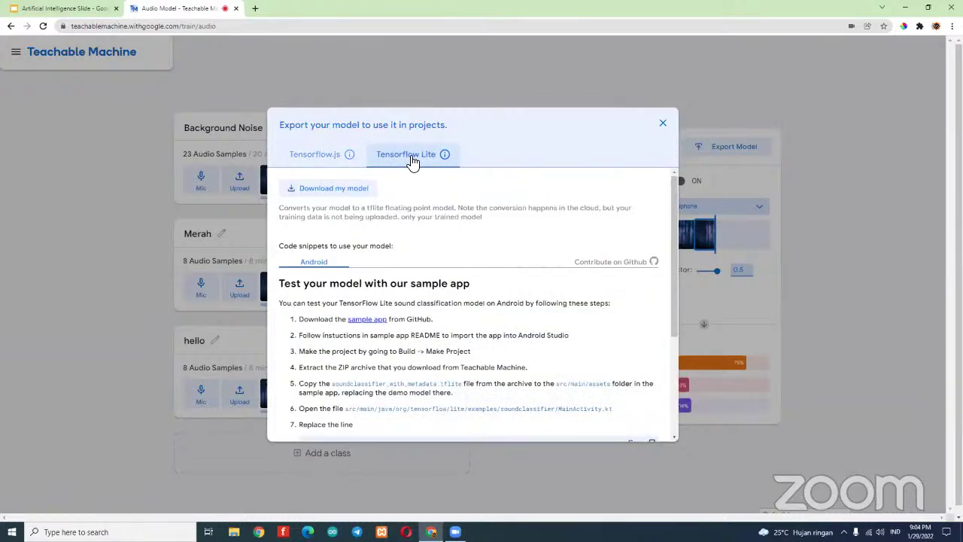
click(662, 124)
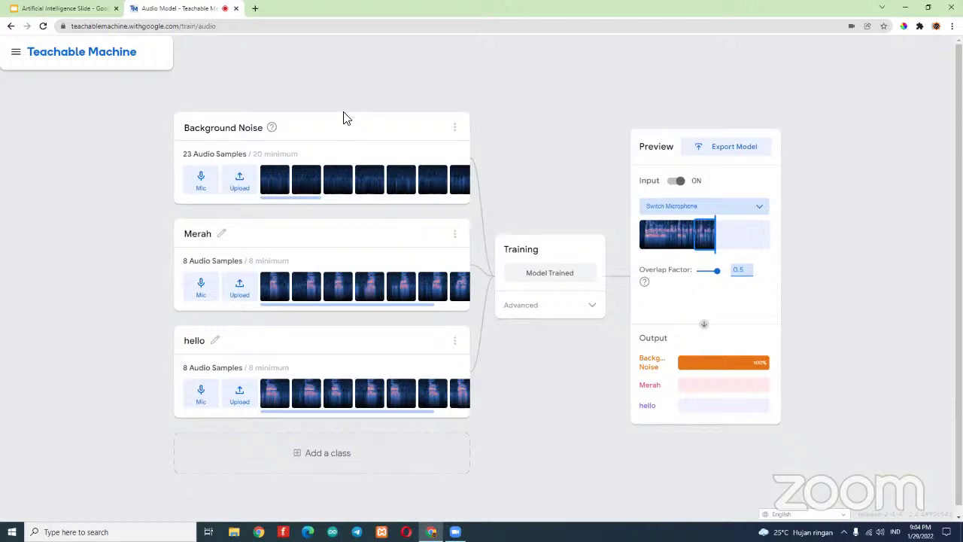
- Close the Teachable Machine page, discarding its changes, and show the Train Data: Teachable Machine slide in the Artificial Intelligence Slide presentation
click(235, 8)
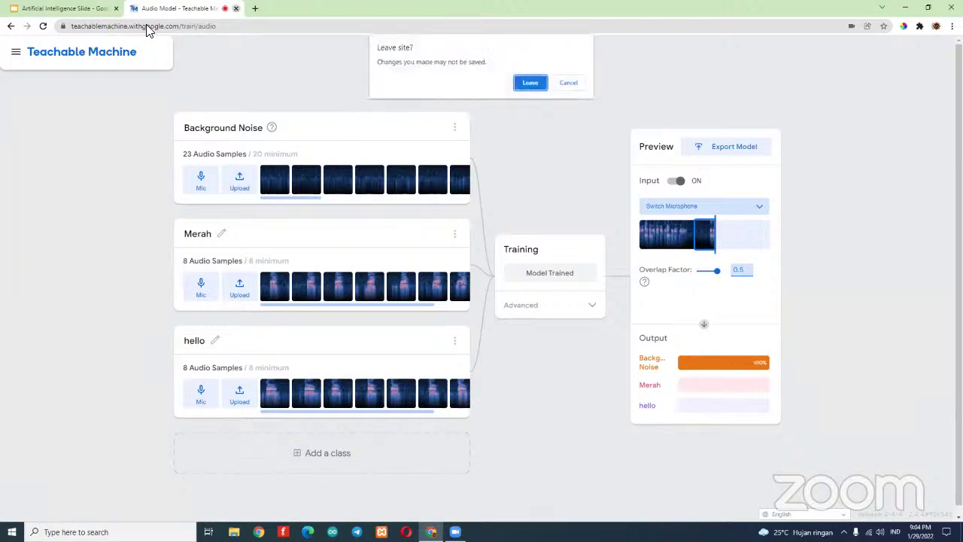
click(538, 86)
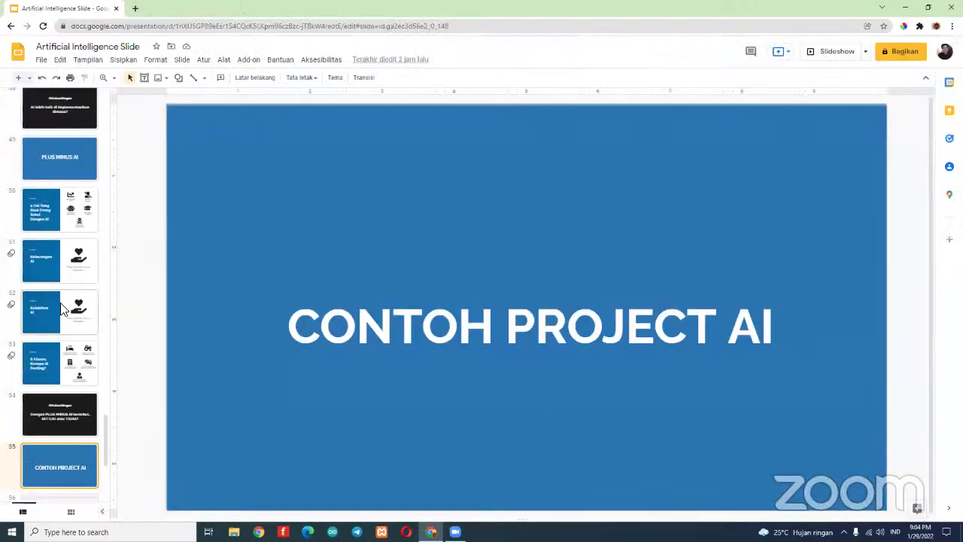
scroll(64, 311, down, 3)
scroll(64, 311, down, 1)
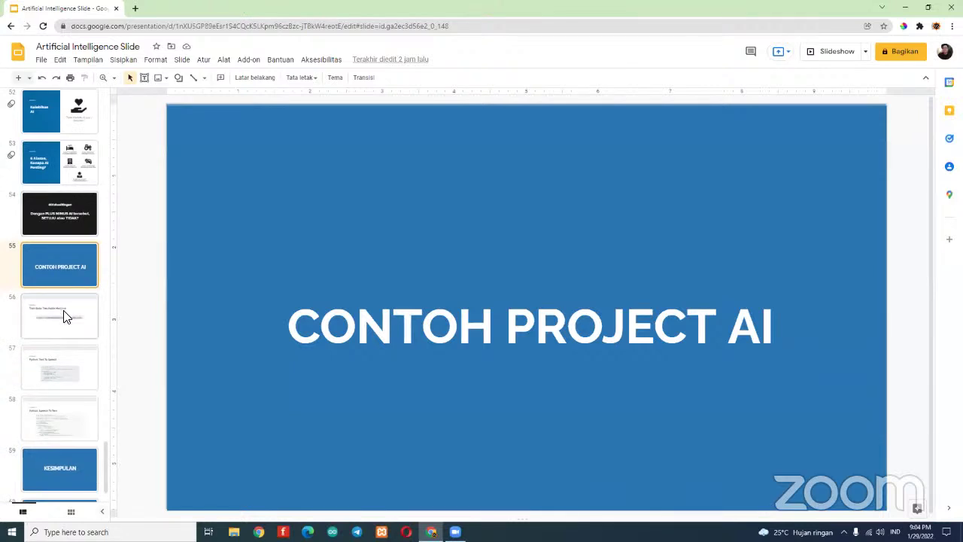
click(64, 316)
click(64, 378)
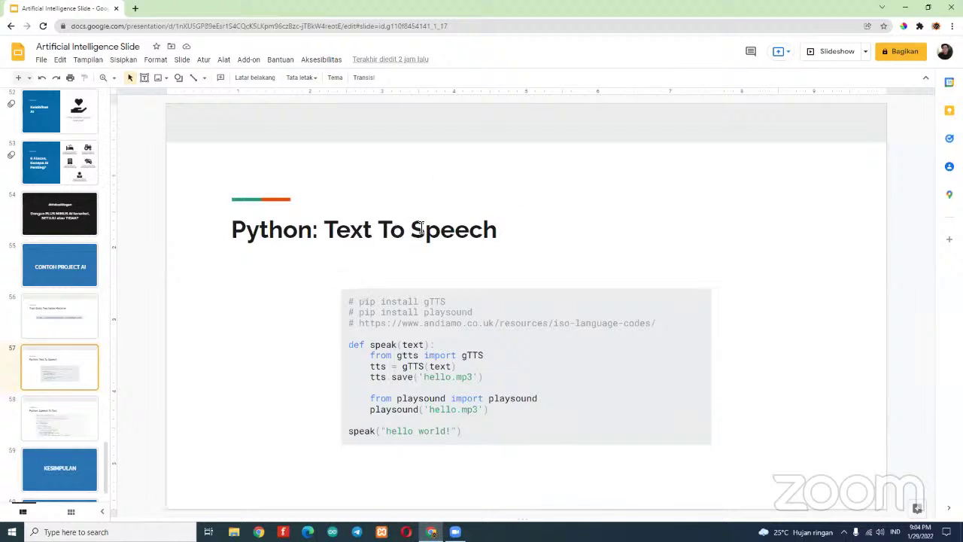
click(73, 325)
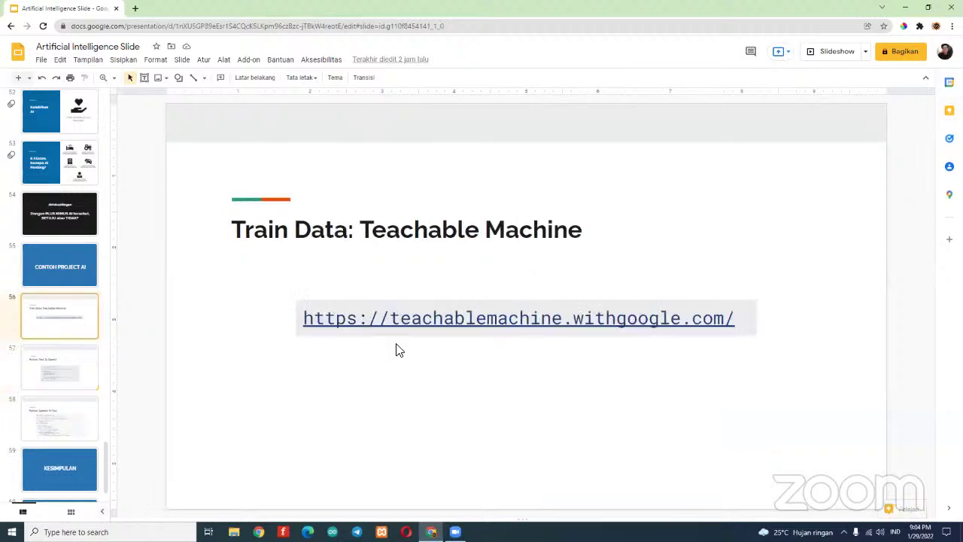
- Open File Explorer and browse the user folders to the Pictures folder
click(234, 532)
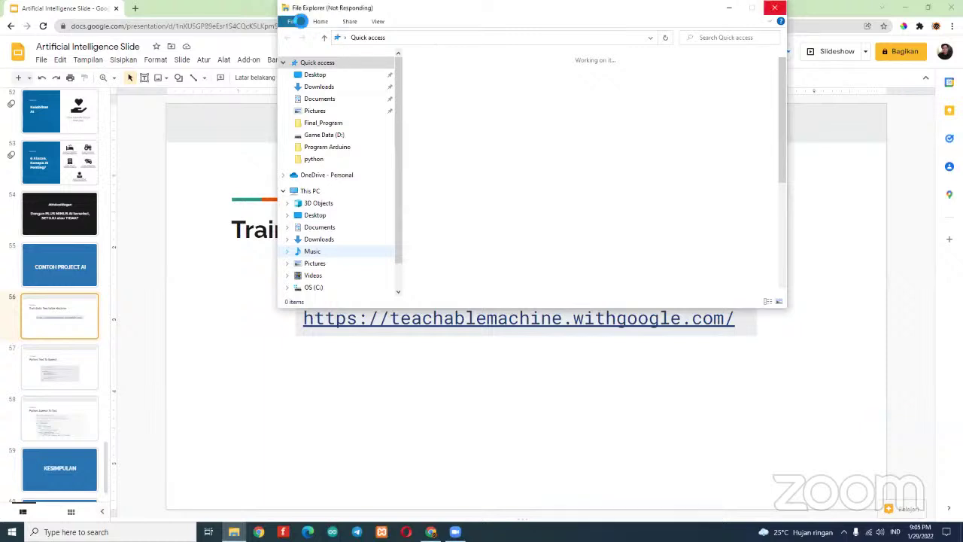
drag(298, 11, 258, 56)
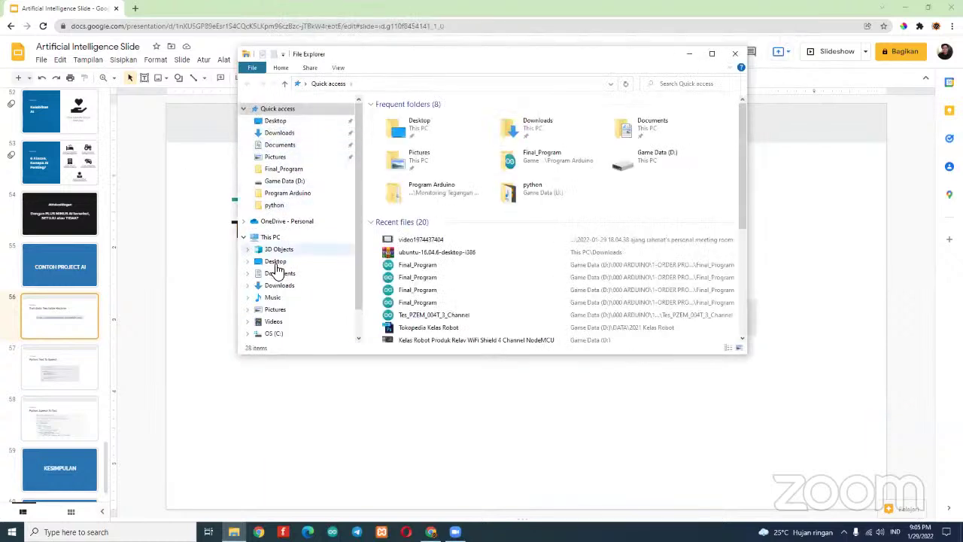
click(276, 310)
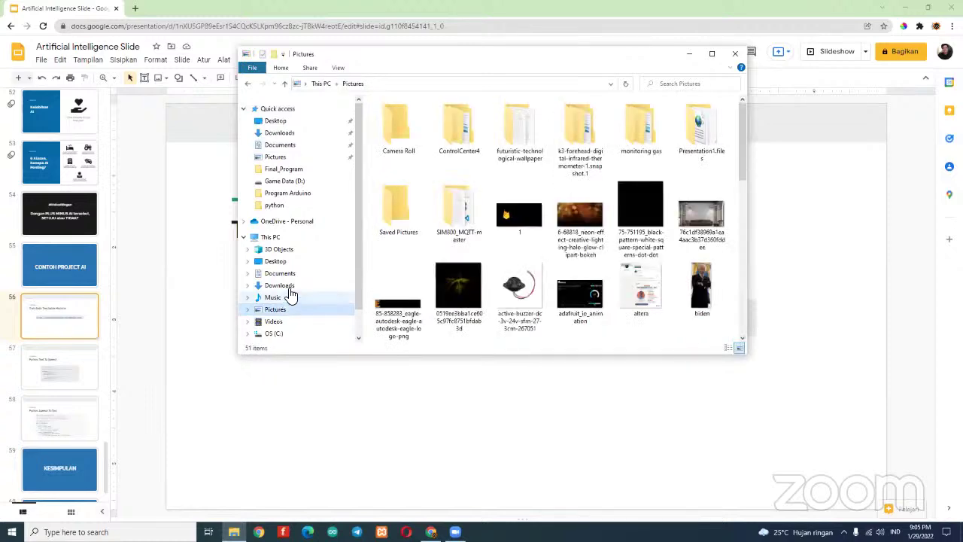
scroll(285, 302, down, 1)
click(278, 255)
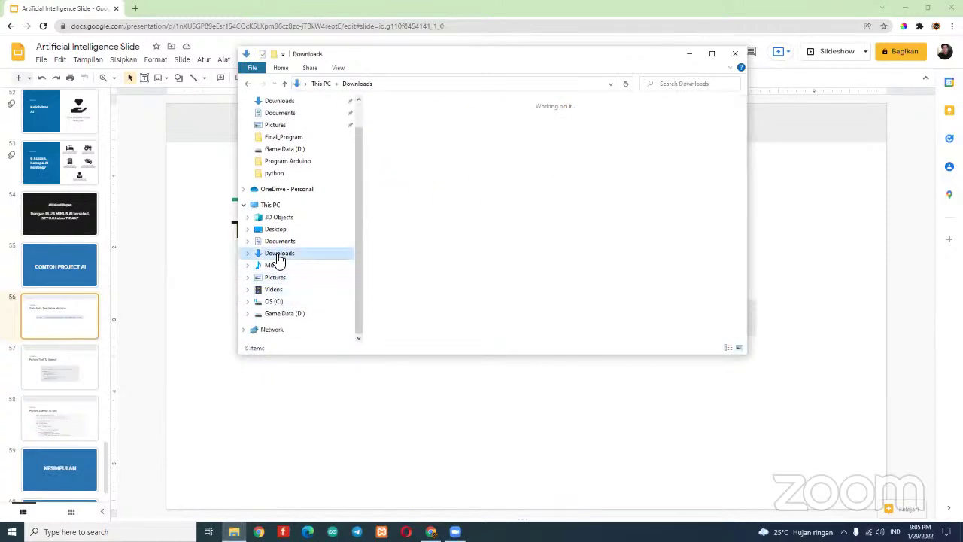
click(279, 241)
scroll(522, 215, down, 8)
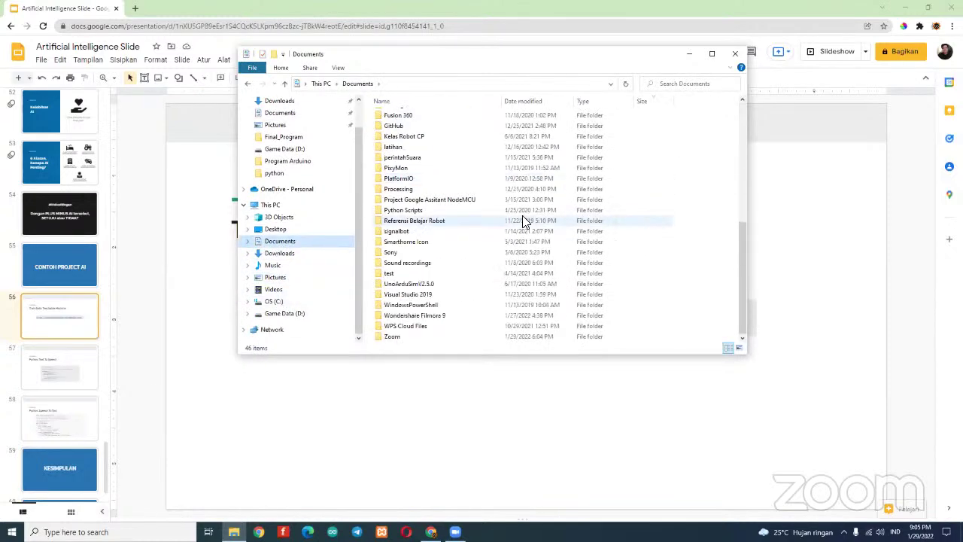
click(276, 278)
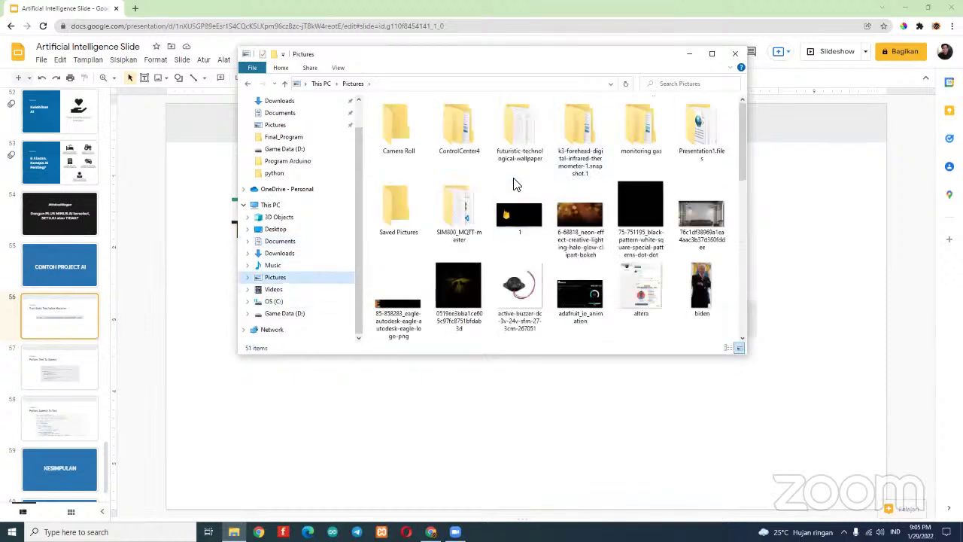
- Create a new folder named python inside the Pictures folder
right_click(515, 182)
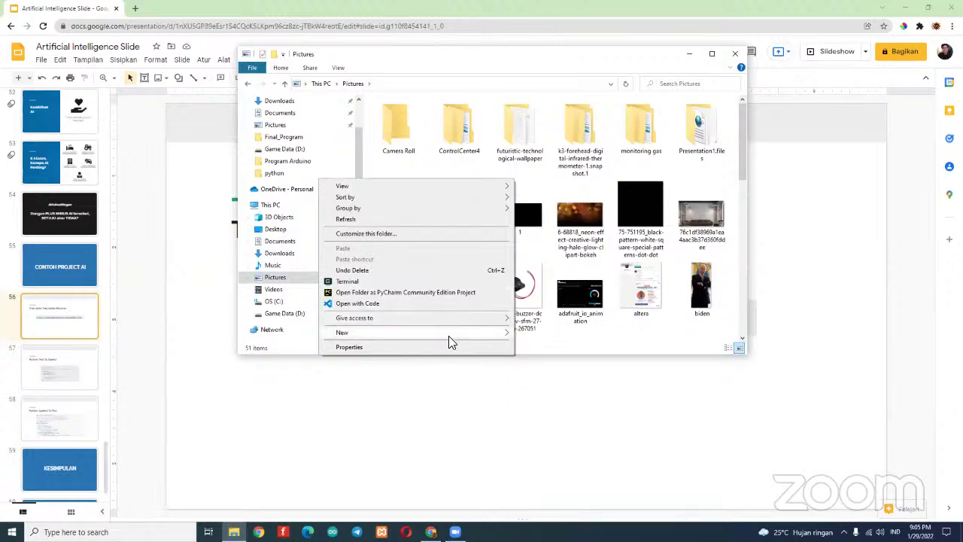
mouse_move(449, 335)
click(536, 334)
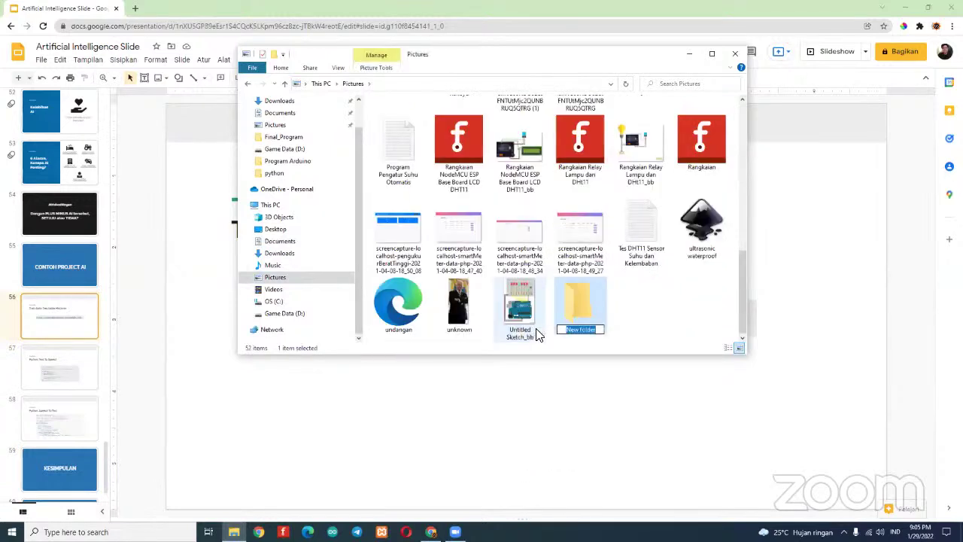
text(python)
click(642, 314)
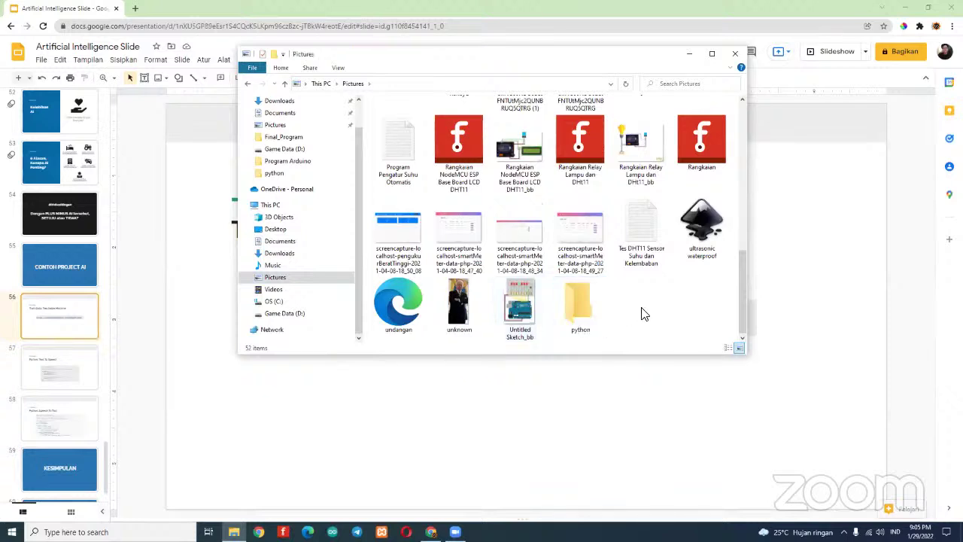
- Open the new python folder in Visual Studio Code, trust its authors, and close the Get Started page
right_click(567, 298)
click(410, 287)
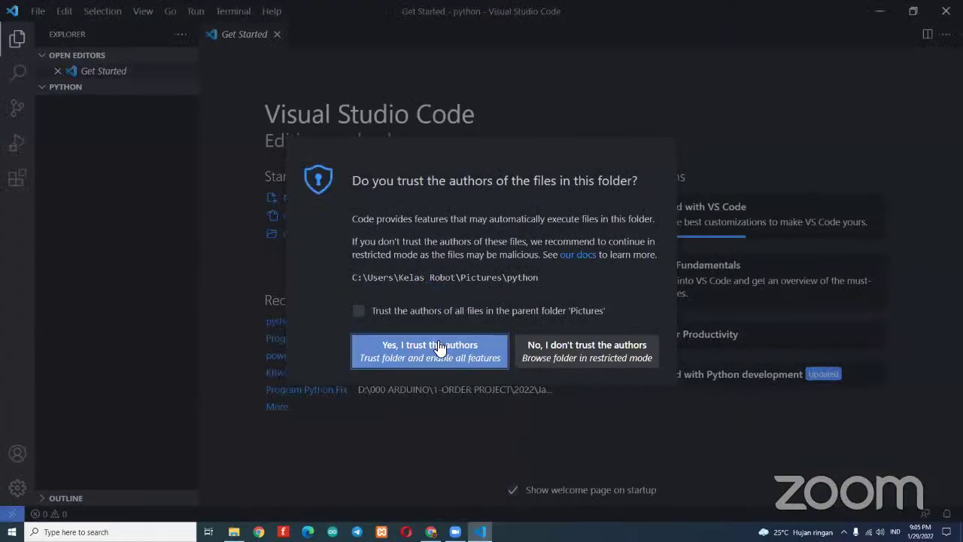
click(440, 348)
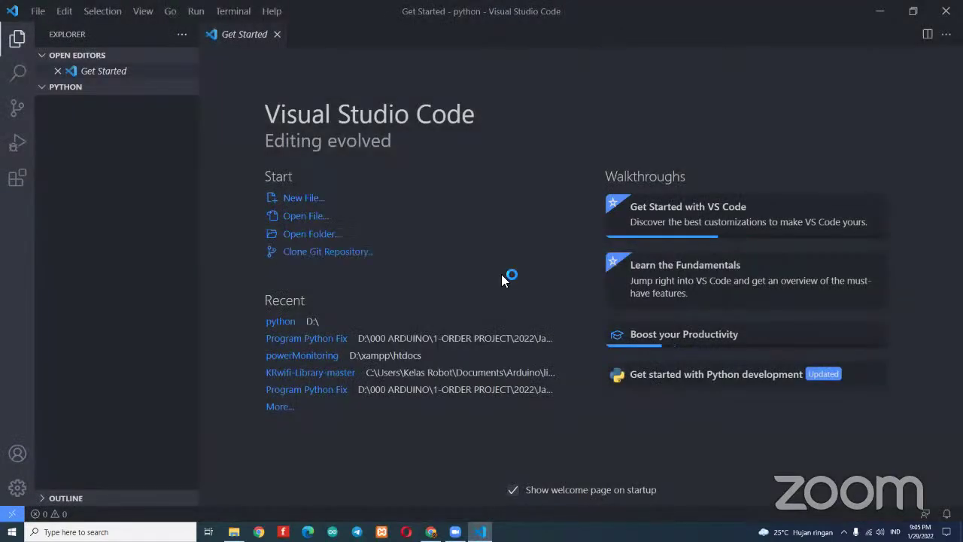
click(277, 34)
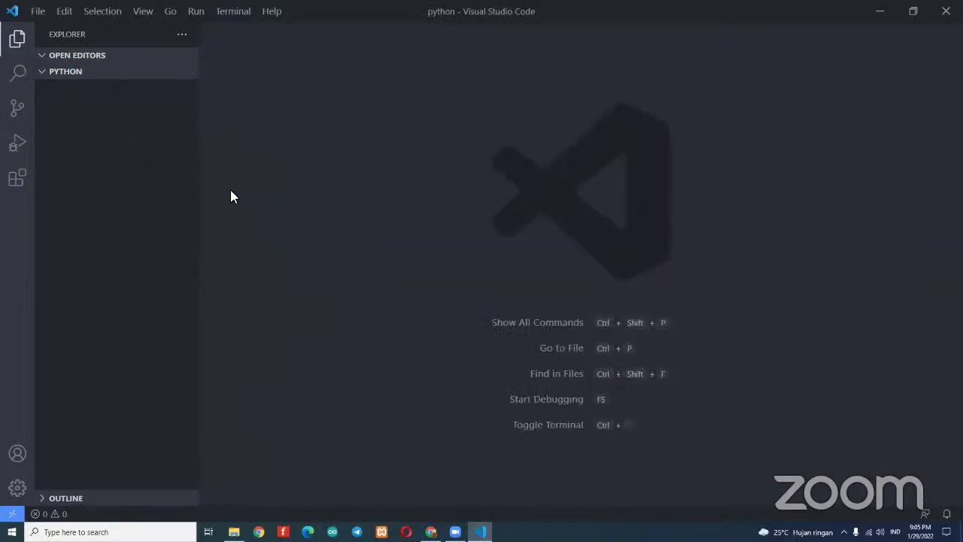
- Open Command Prompt with enlarged text and check the installed Python version with python --version
click(113, 532)
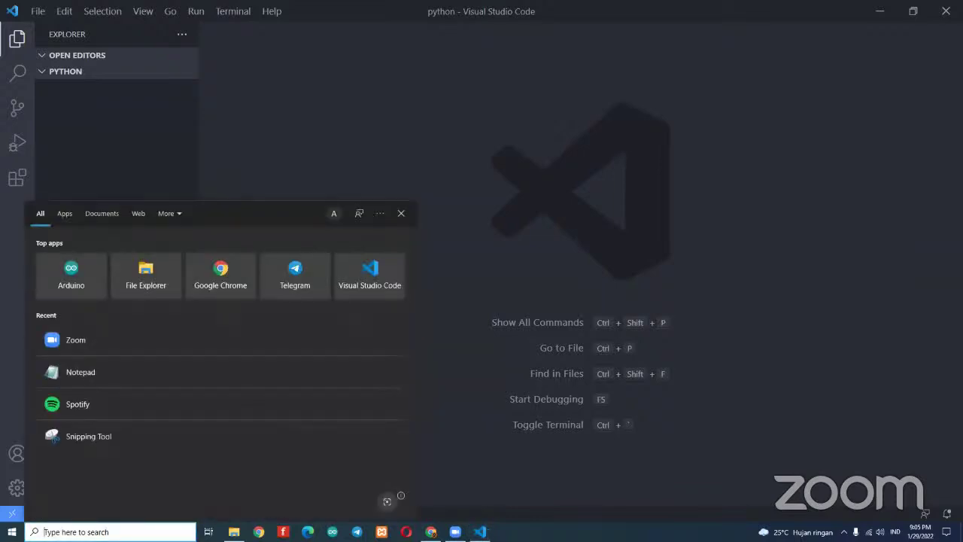
text(cmd)
key(Return)
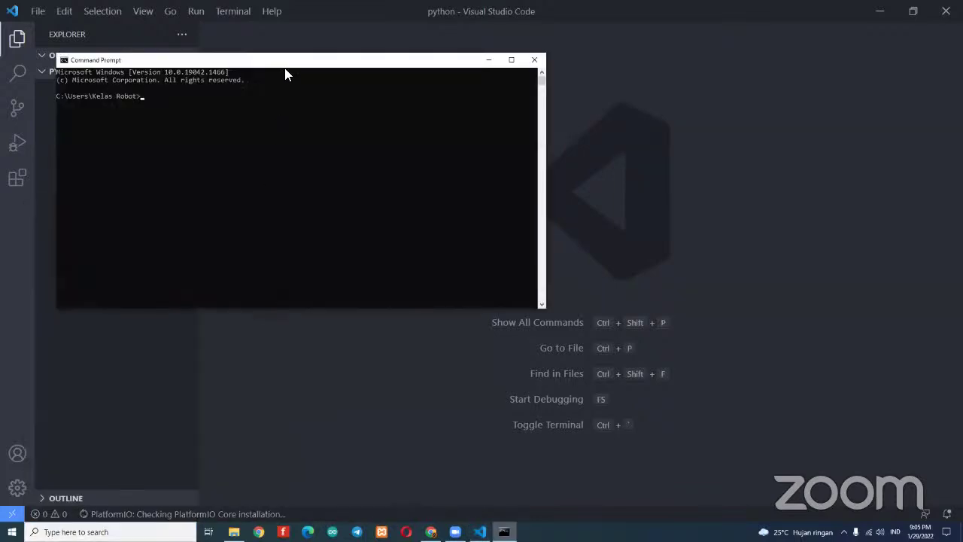
ctrl+scroll(539, 268, up, 4)
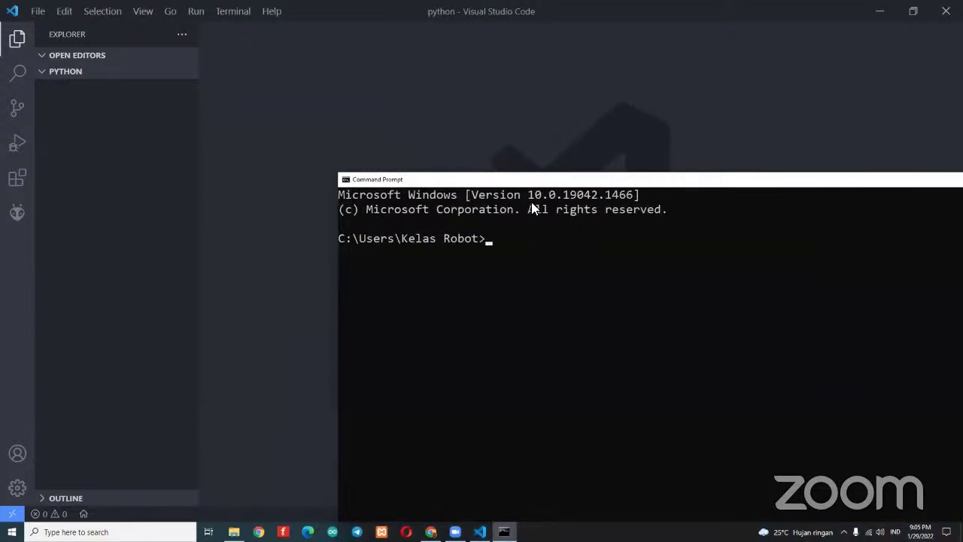
drag(536, 183, 478, 178)
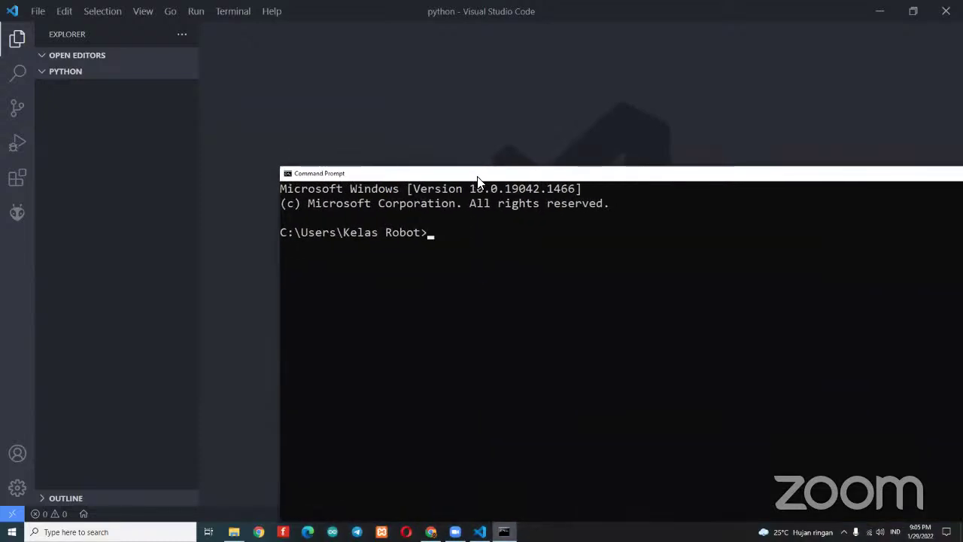
ctrl+scroll(478, 180, up, 2)
text(thon --version)
key(Return)
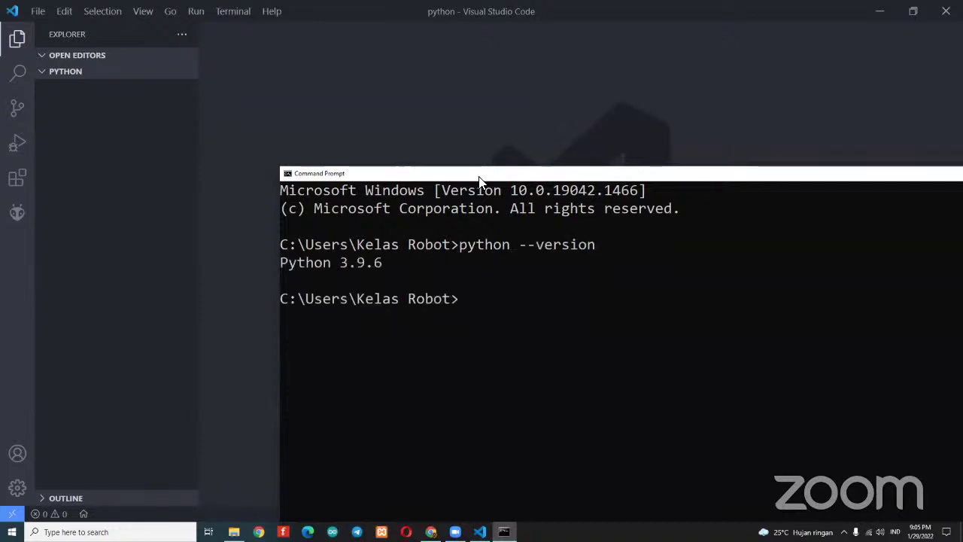
drag(337, 266, 379, 273)
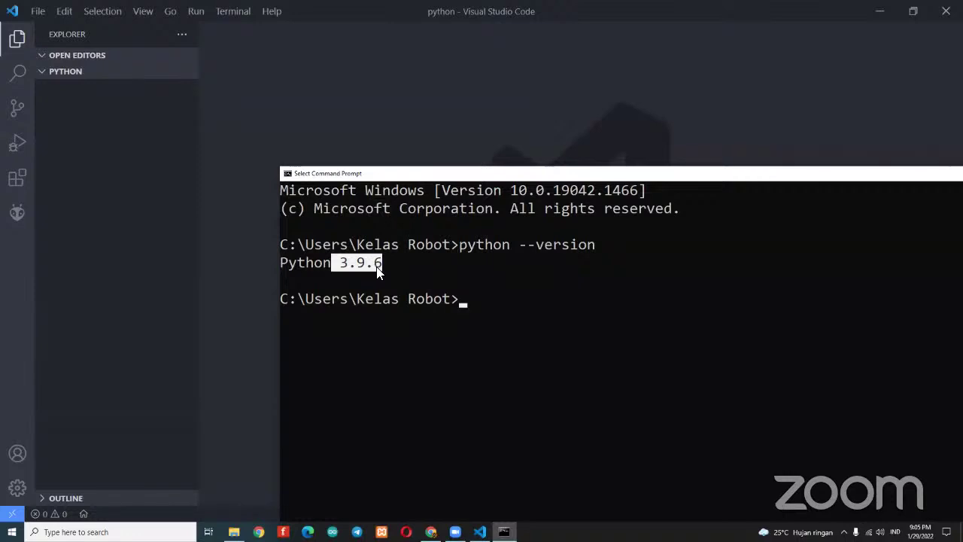
click(478, 304)
- Check the installed pip version with pip --version
right_click(479, 304)
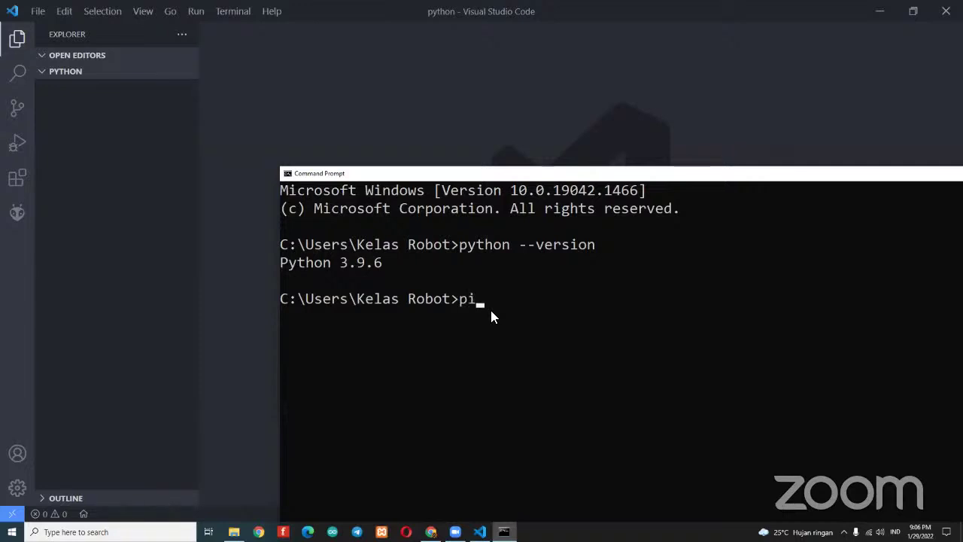
text(--ver)
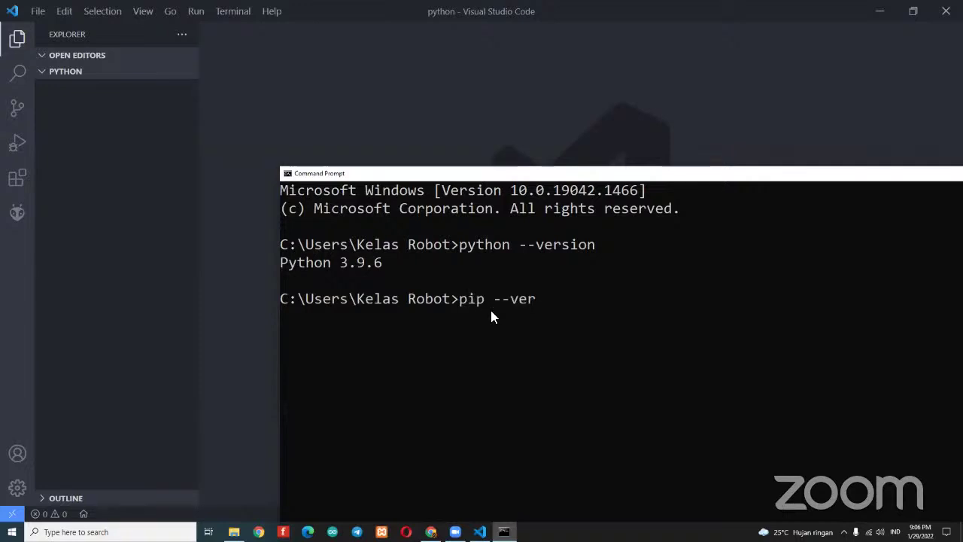
text(sion)
key(Return)
click(318, 321)
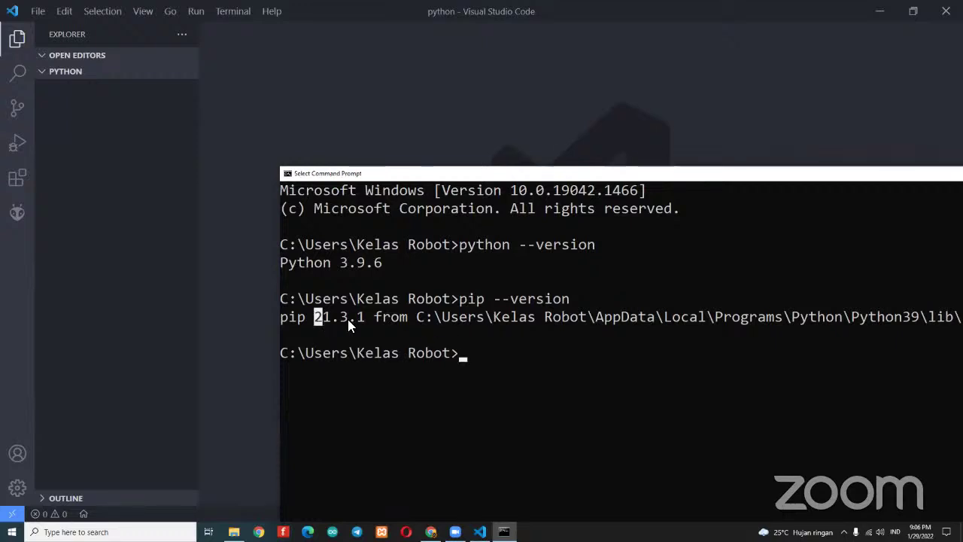
click(701, 281)
- Examine the full pip version output, including its install path, and close Command Prompt
drag(688, 172, 574, 124)
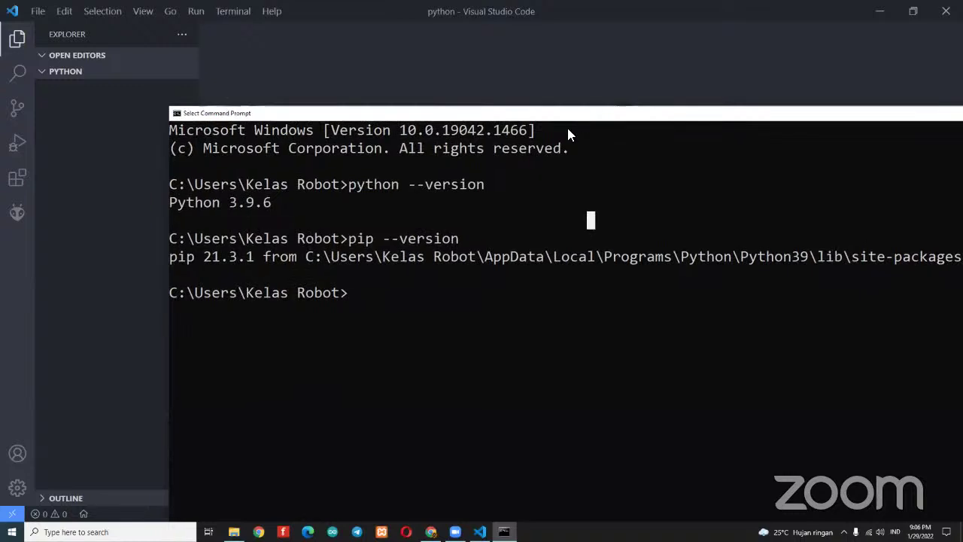
drag(506, 141, 454, 239)
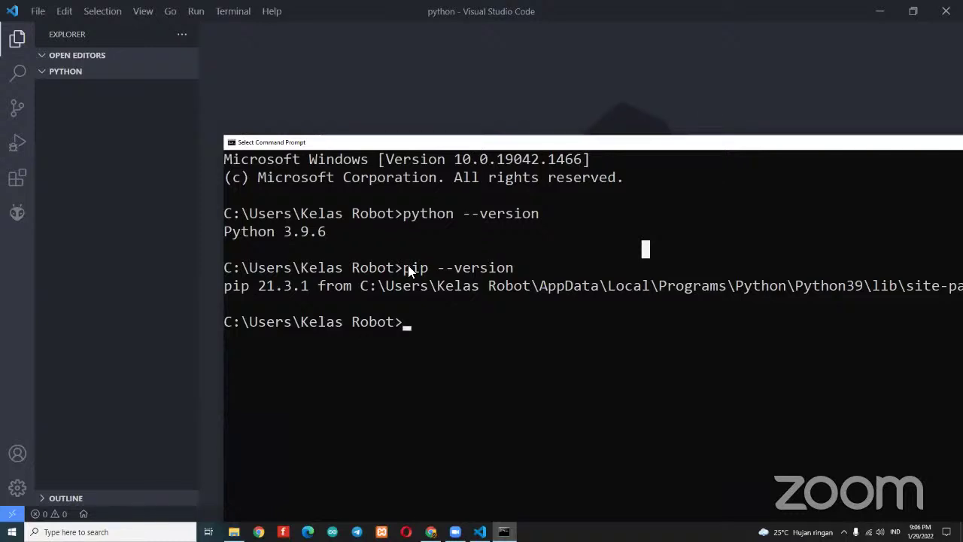
drag(229, 290, 323, 295)
click(443, 321)
drag(508, 147, 529, 155)
drag(789, 158, 531, 197)
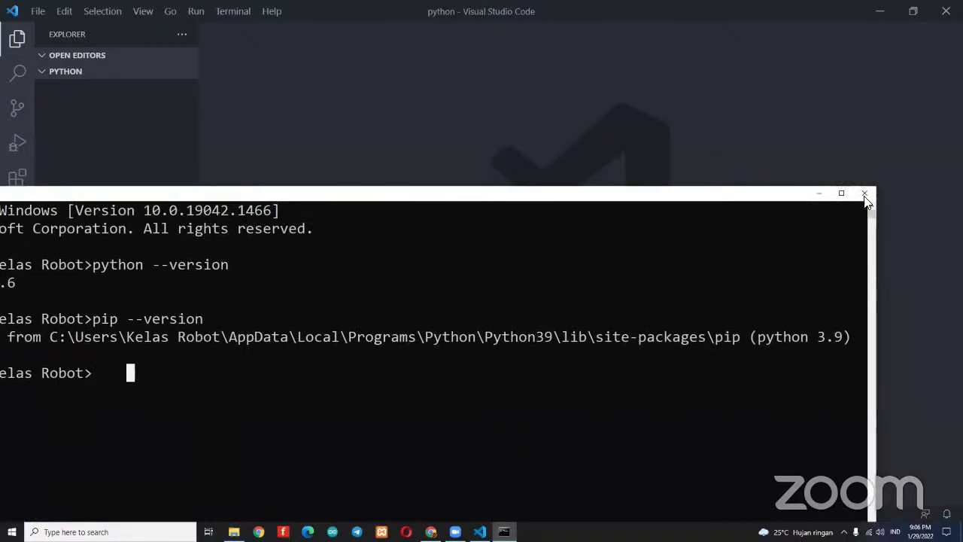
click(863, 196)
- Create a new file named tts.py in the python folder
click(136, 72)
text(tts.py)
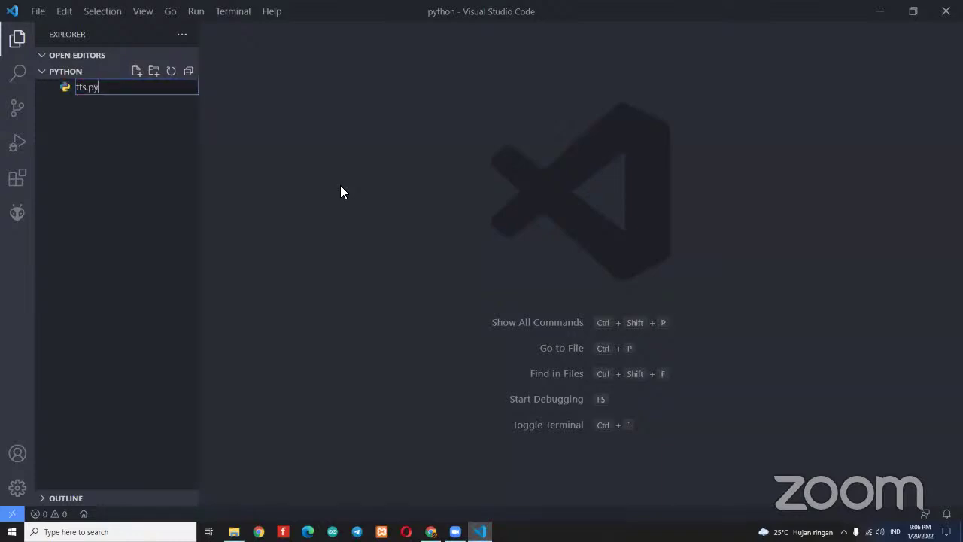